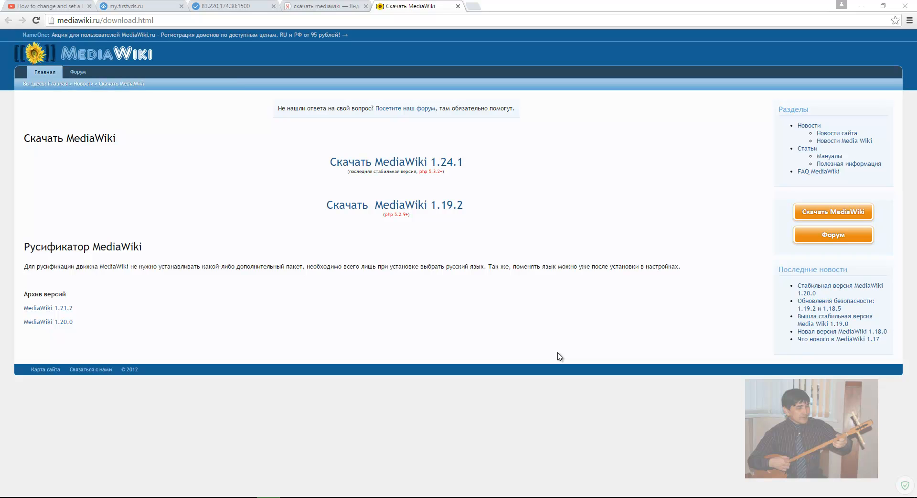
Step: Search Yandex for "скачать mediawiki", open the MediaWiki.ru download page and download MediaWiki 1.24.1
click(328, 6)
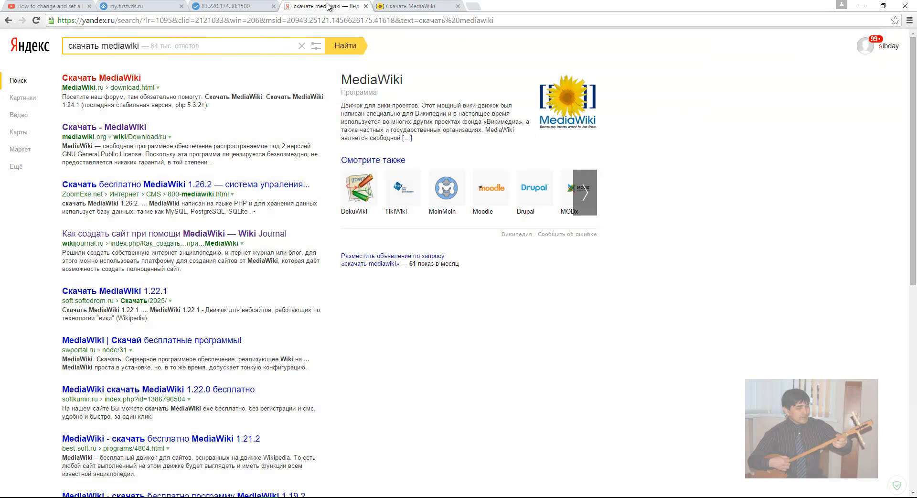
click(195, 47)
click(199, 45)
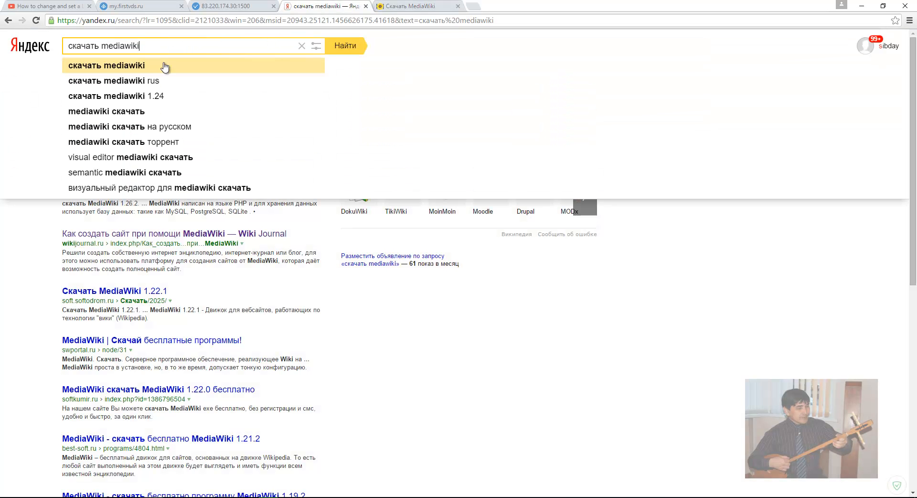
click(137, 70)
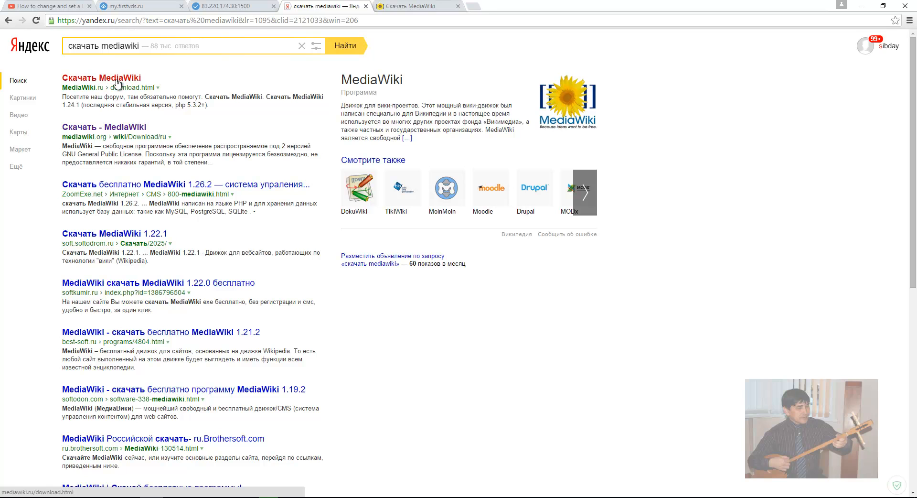
click(97, 79)
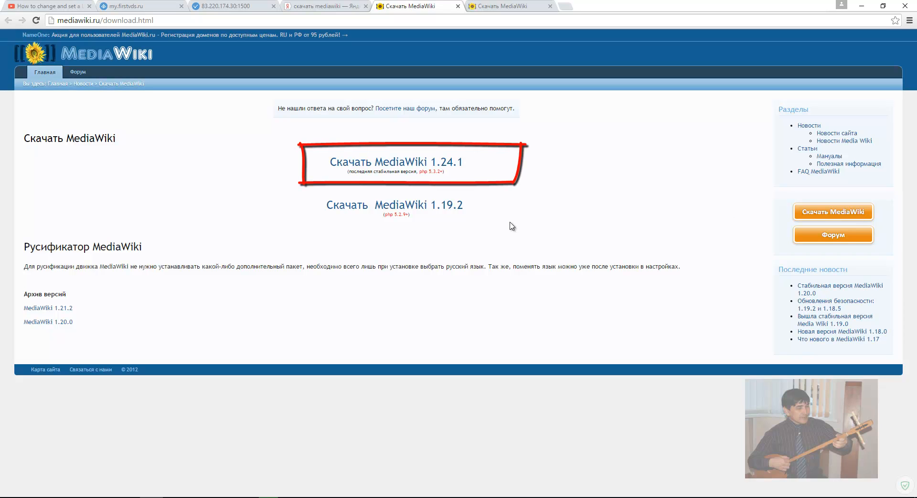
click(401, 164)
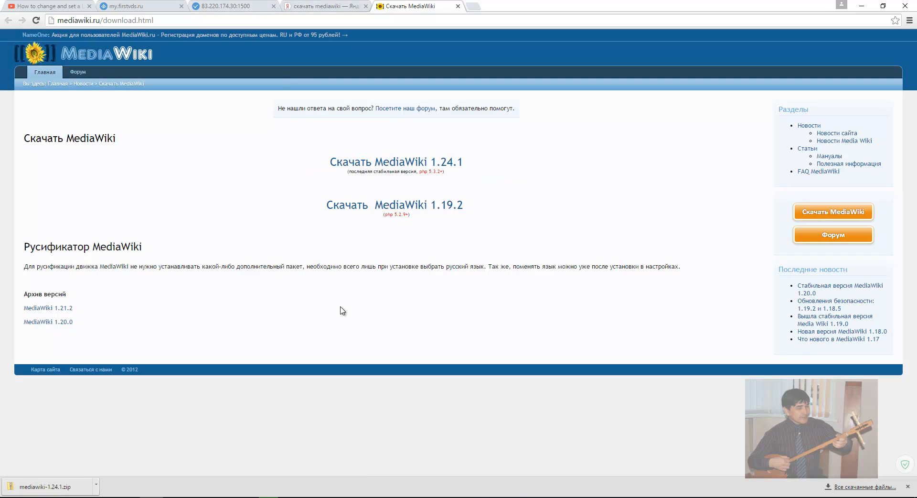
Step: Switch to ISPmanager and open the directory of the WWW domain delayusite.ru in the file manager
click(234, 7)
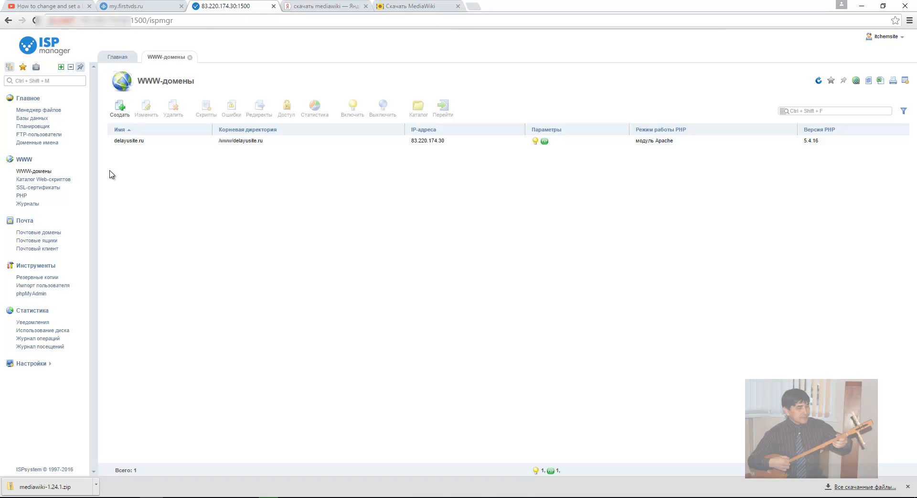
click(143, 141)
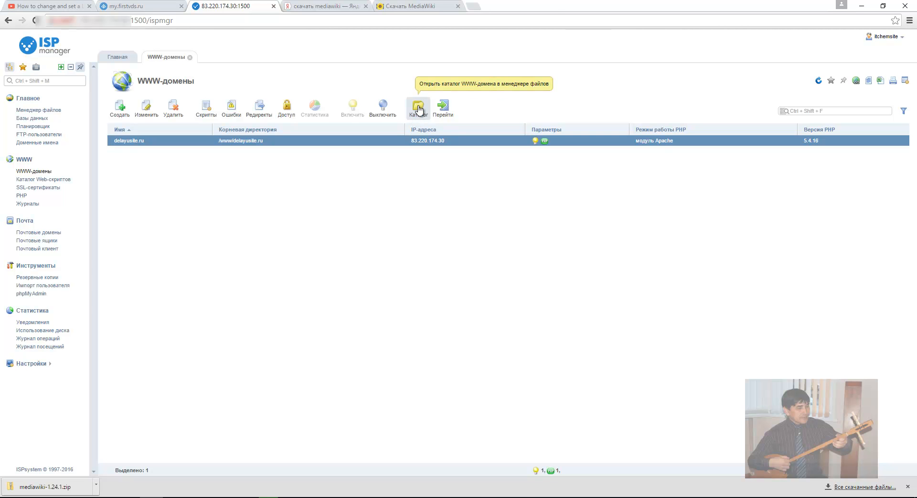
click(418, 108)
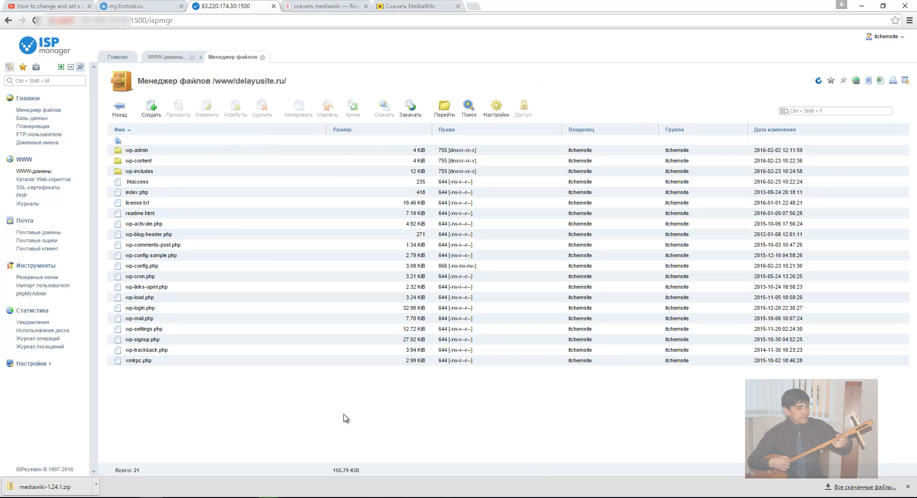
Step: Delete all existing WordPress folders and files, from wp-admin through xmlrpc.php, from the delayusite.ru directory
click(226, 361)
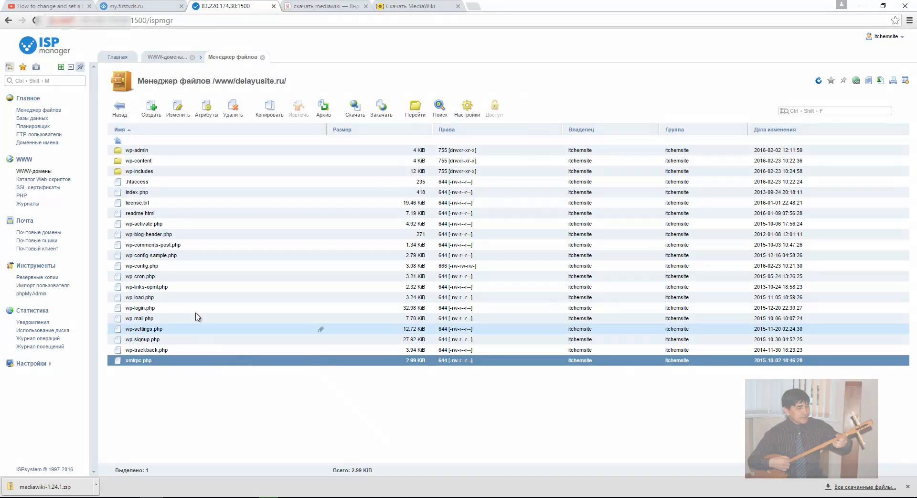
shift+click(185, 151)
click(206, 112)
click(205, 172)
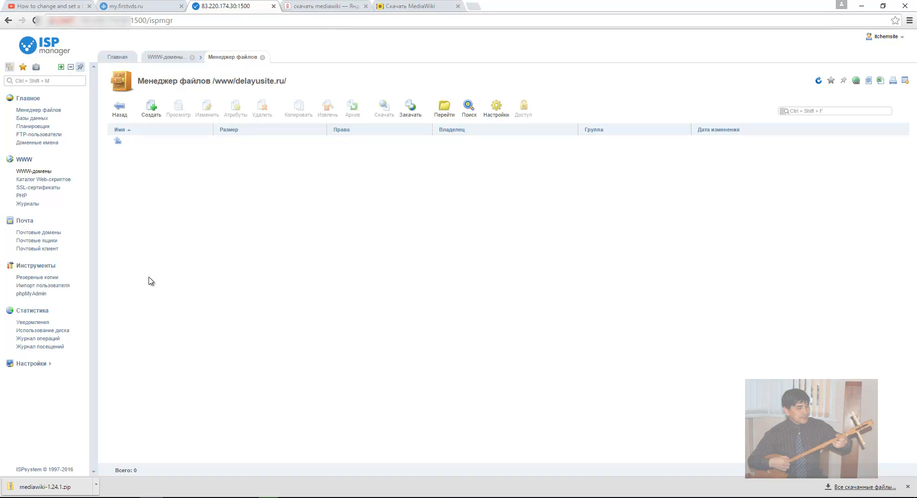
Step: Upload mediawiki-1.24.1.zip from the local Загрузки folder to the delayusite.ru directory
click(408, 109)
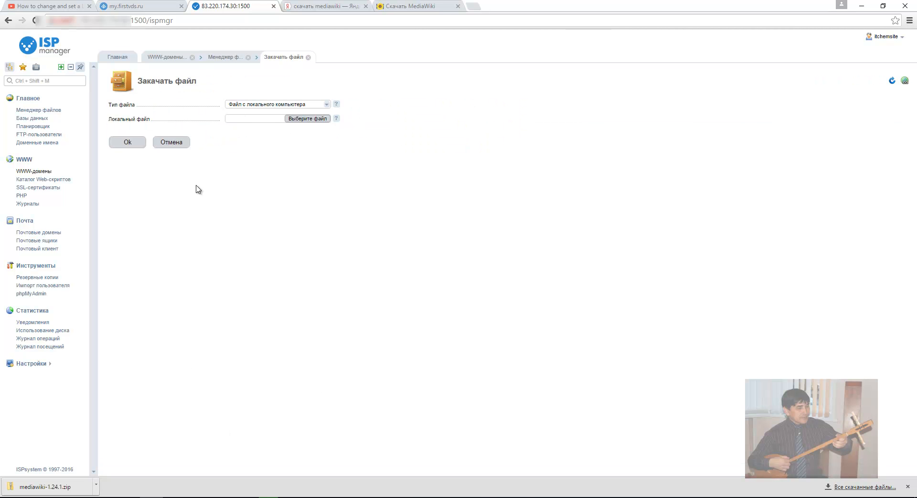
click(309, 119)
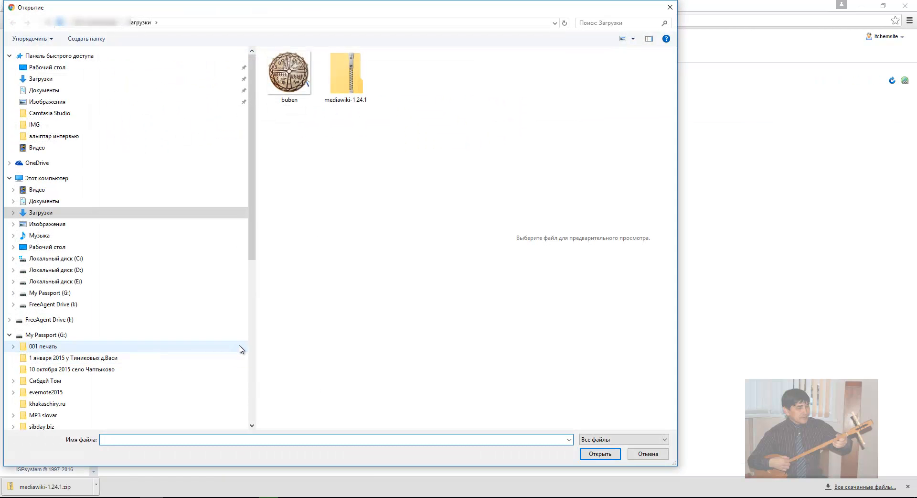
click(351, 74)
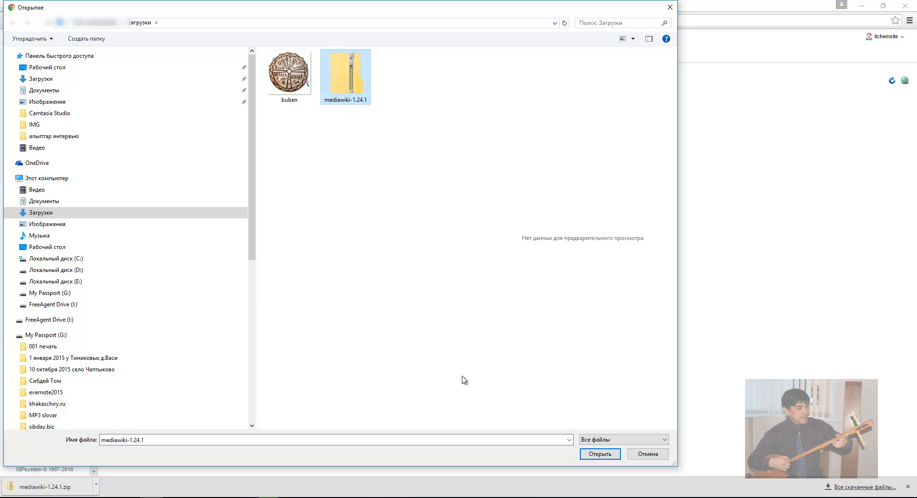
click(602, 455)
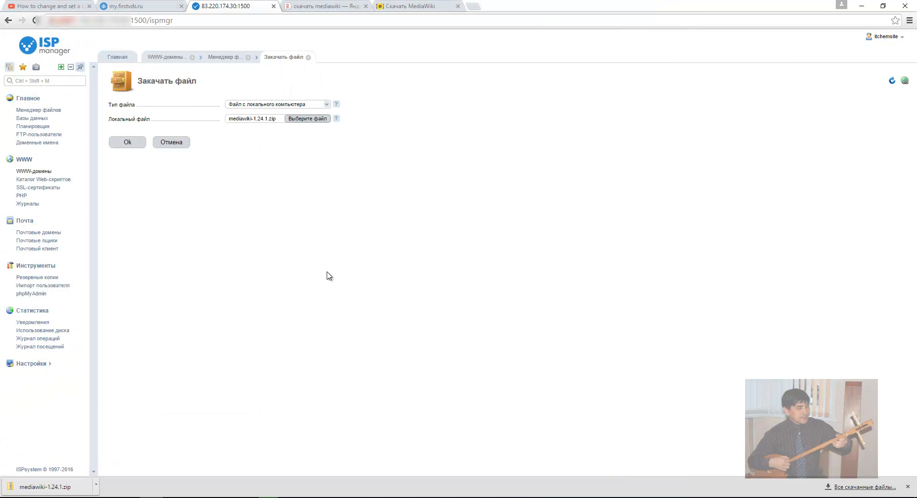
click(134, 144)
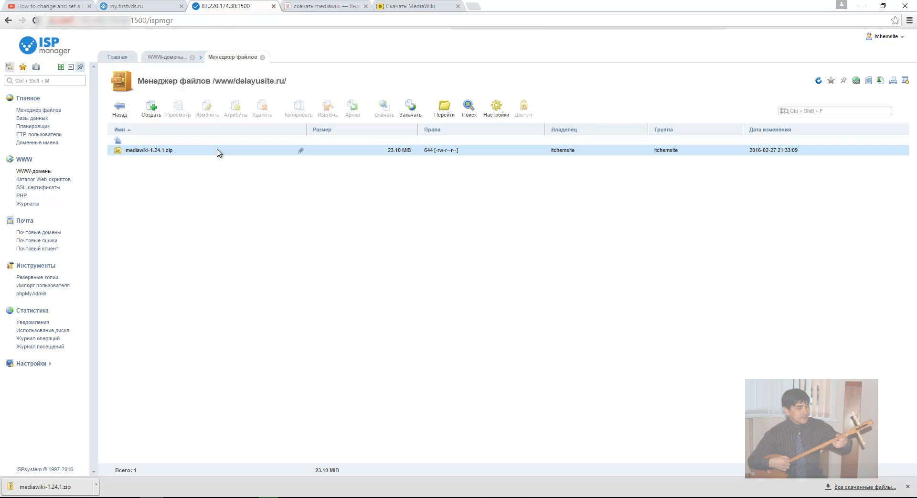
Step: Extract the mediawiki-1.24.1.zip archive into the www/delayusite.ru directory
click(219, 153)
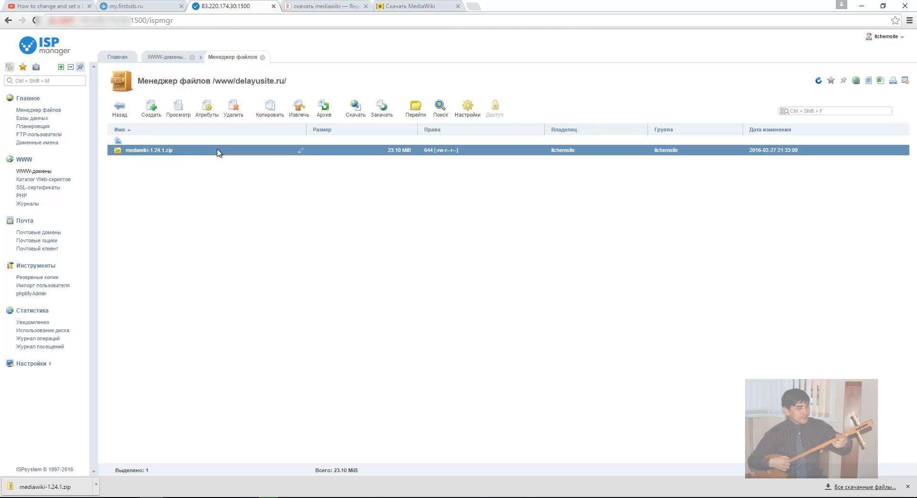
click(299, 107)
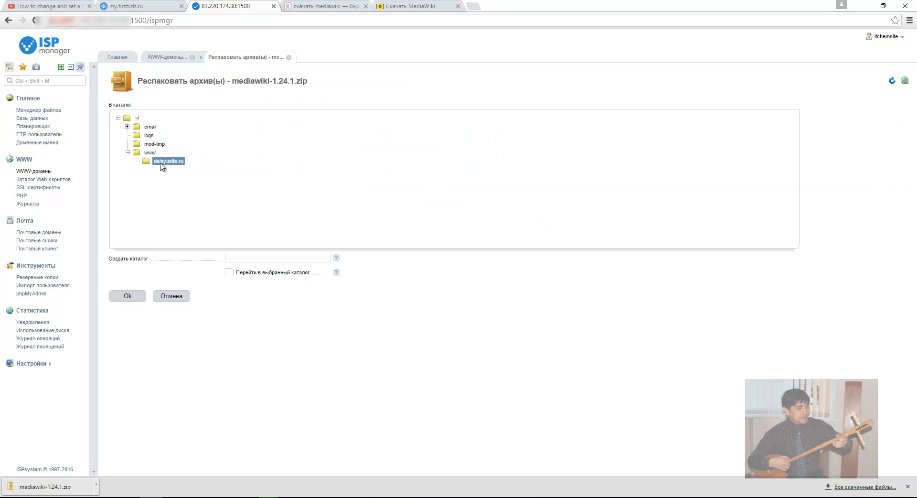
click(129, 297)
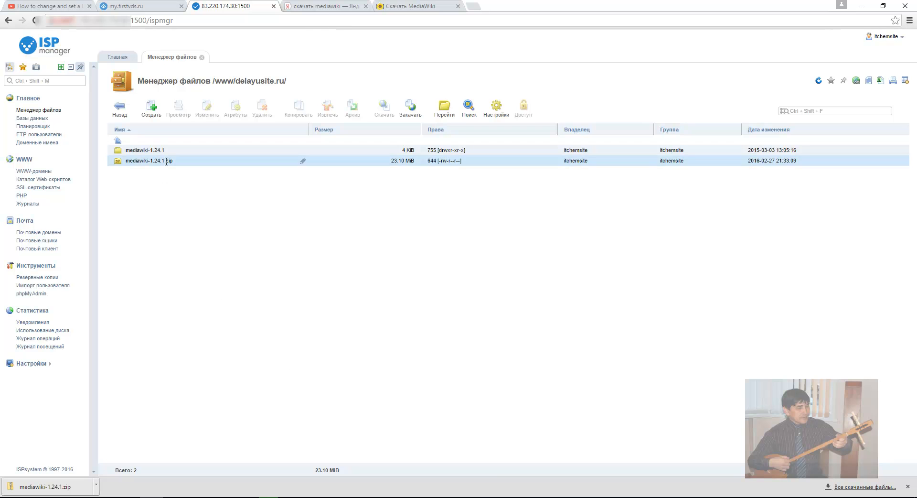
Step: Delete the mediawiki-1.24.1.zip archive from the delayusite.ru directory
click(171, 161)
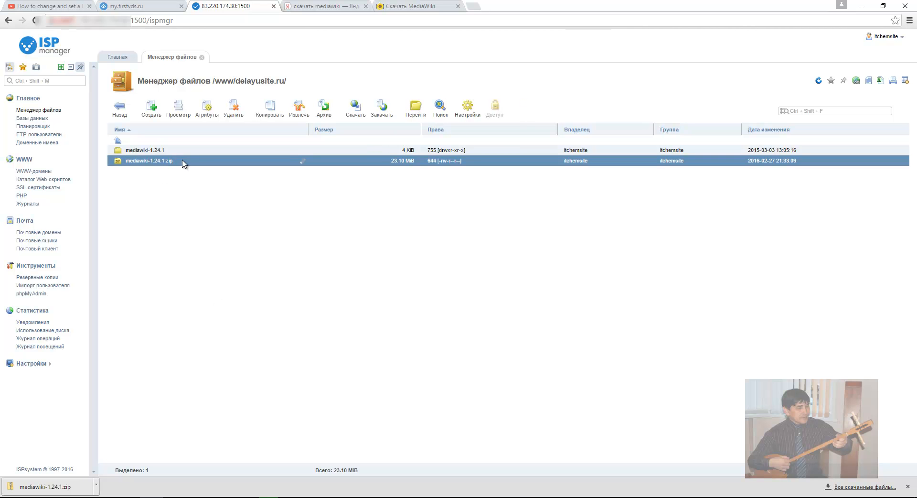
click(233, 108)
click(234, 151)
Step: Move all contents of the mediawiki-1.24.1 folder up into the delayusite.ru directory, using the Перенести файлы option
click(201, 151)
click(178, 108)
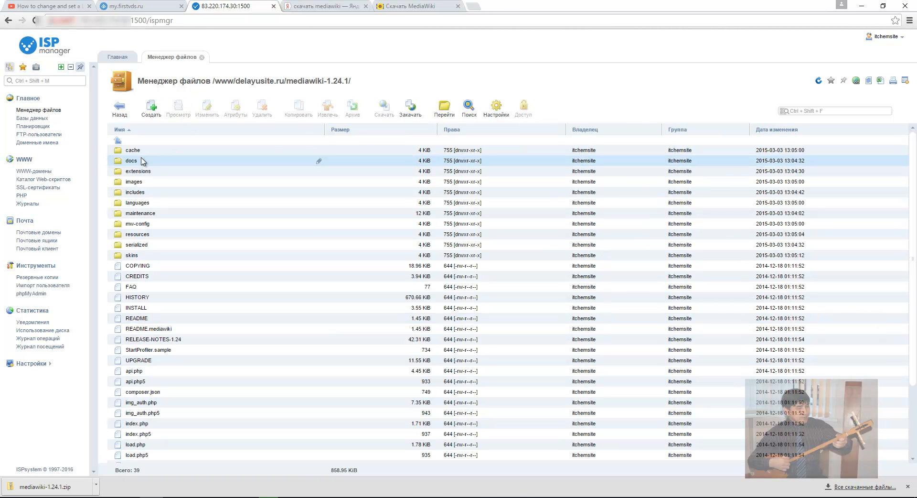
click(161, 151)
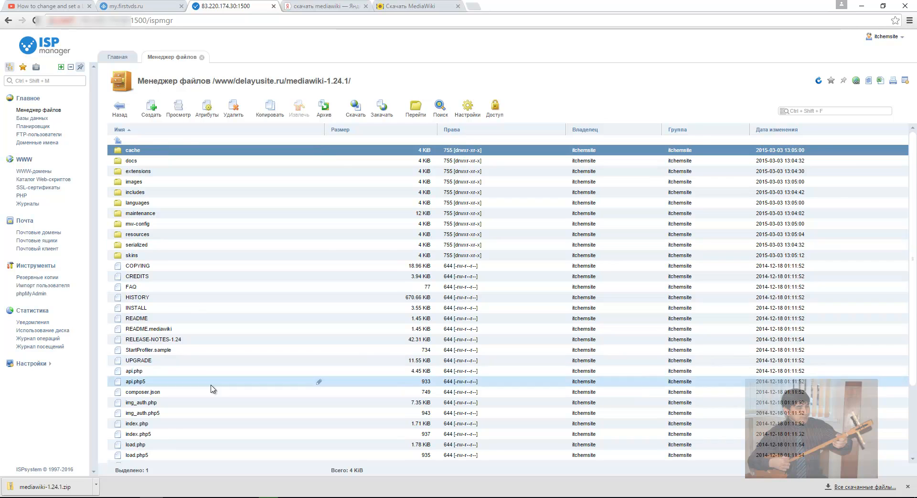
scroll(213, 388, down, 3)
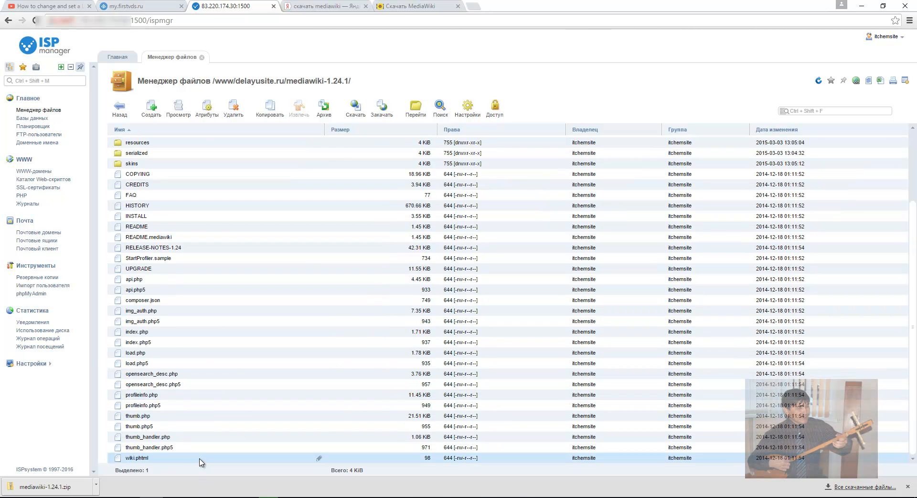
key(ctrl+a)
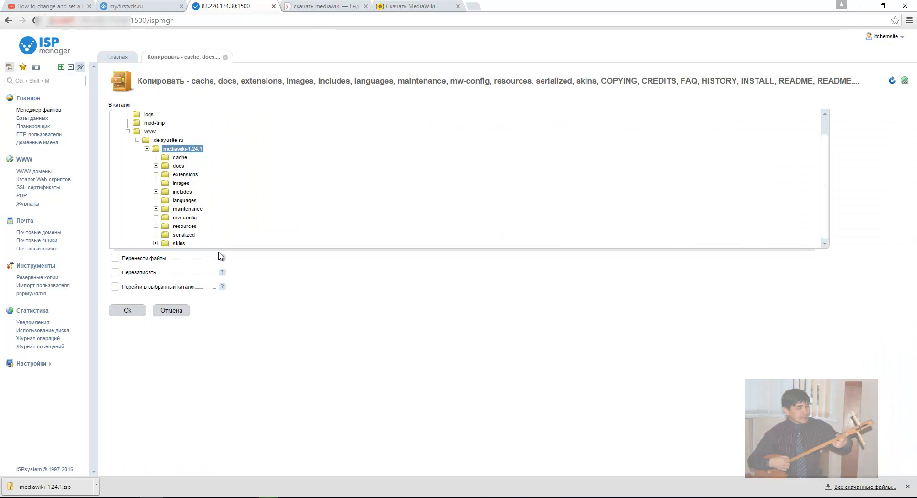
click(168, 140)
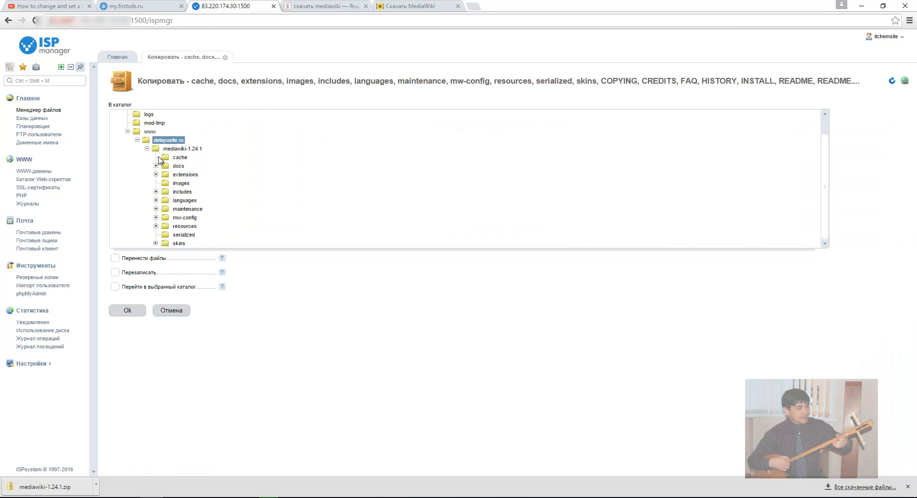
click(116, 259)
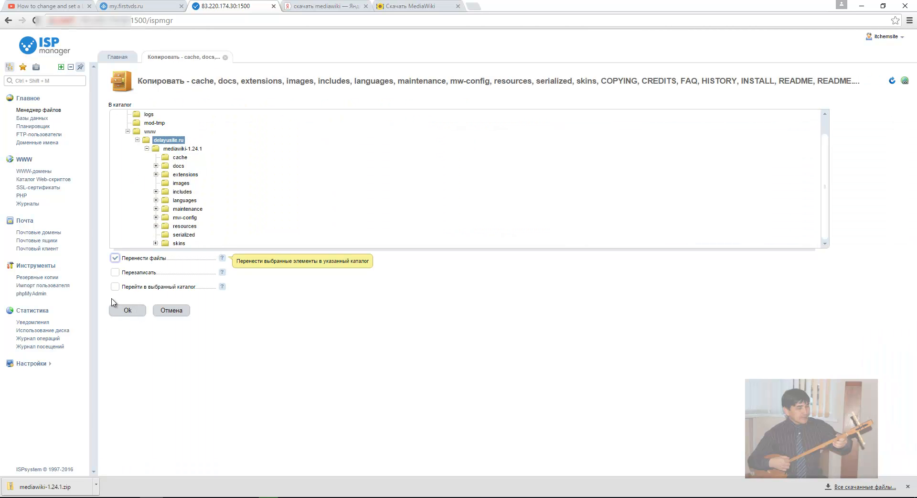
click(126, 311)
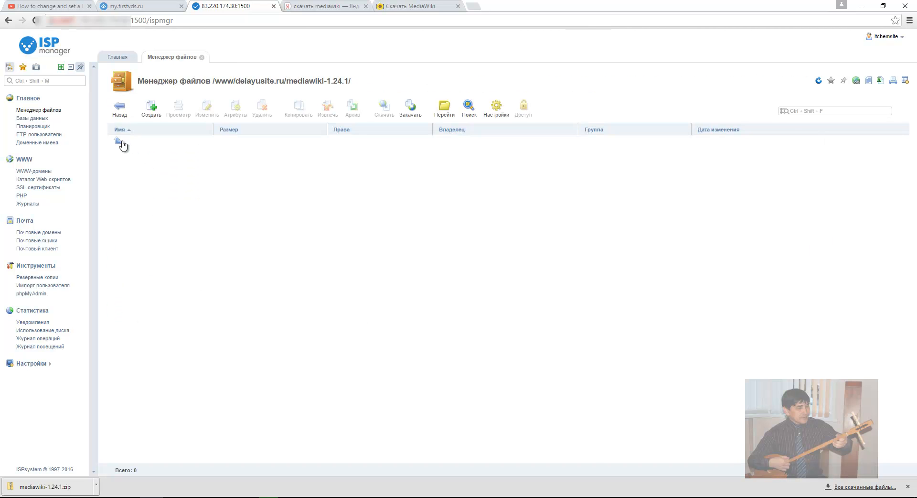
Step: Return to the delayusite.ru directory and delete the emptied mediawiki-1.24.1 folder
click(122, 143)
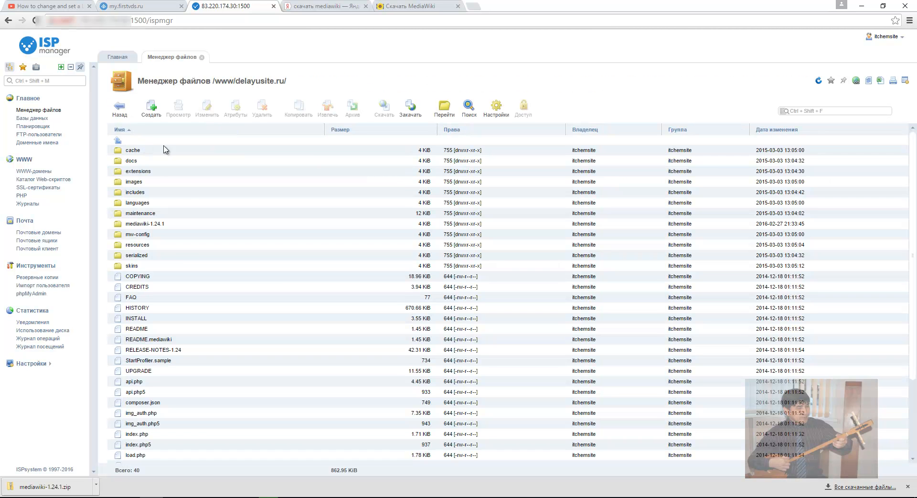
click(189, 224)
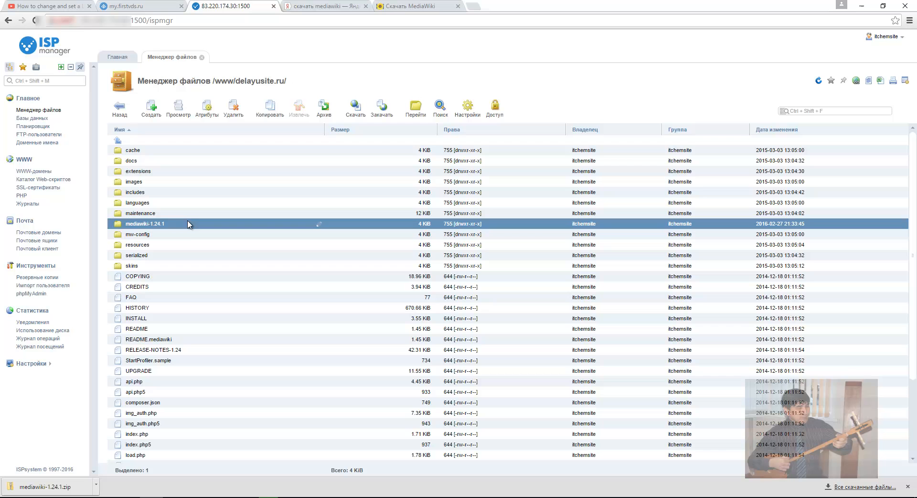
click(235, 110)
click(238, 150)
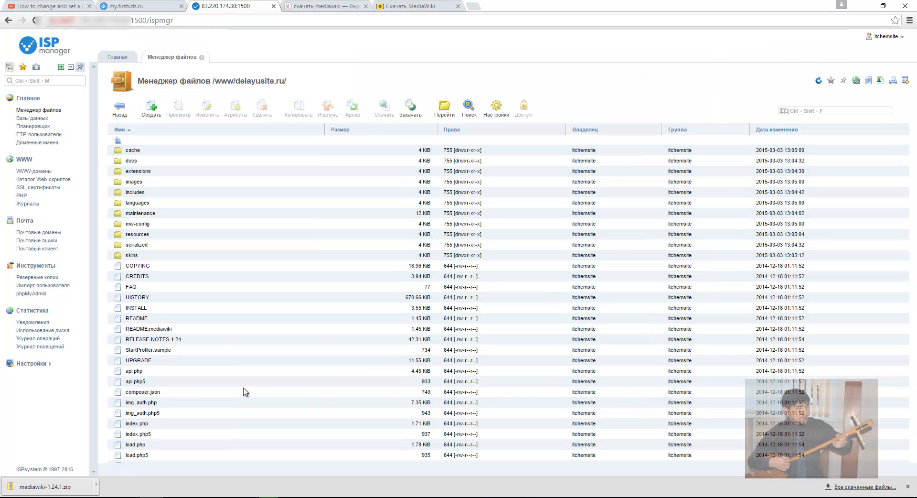
Step: Copy the domain name delayusite.ru from the file manager heading and open the site in a new browser tab
scroll(305, 373, down, 2)
scroll(306, 381, up, 2)
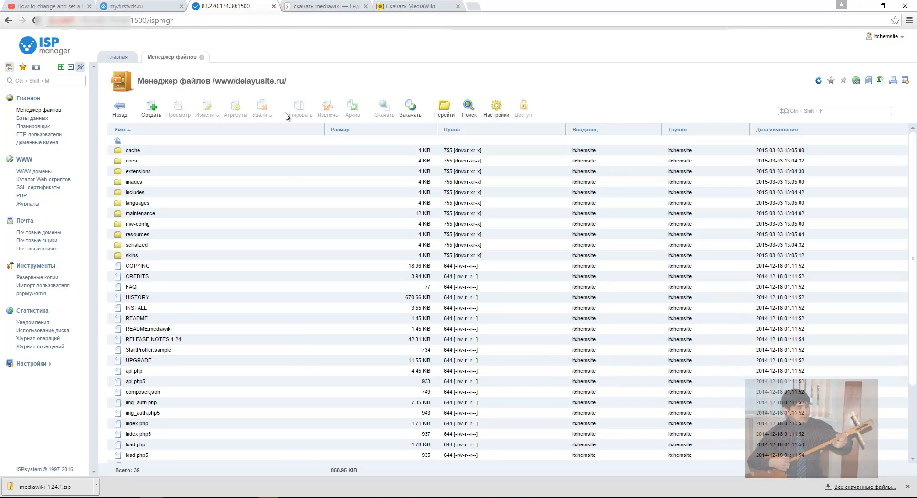
drag(301, 82, 238, 88)
key(ctrl+c)
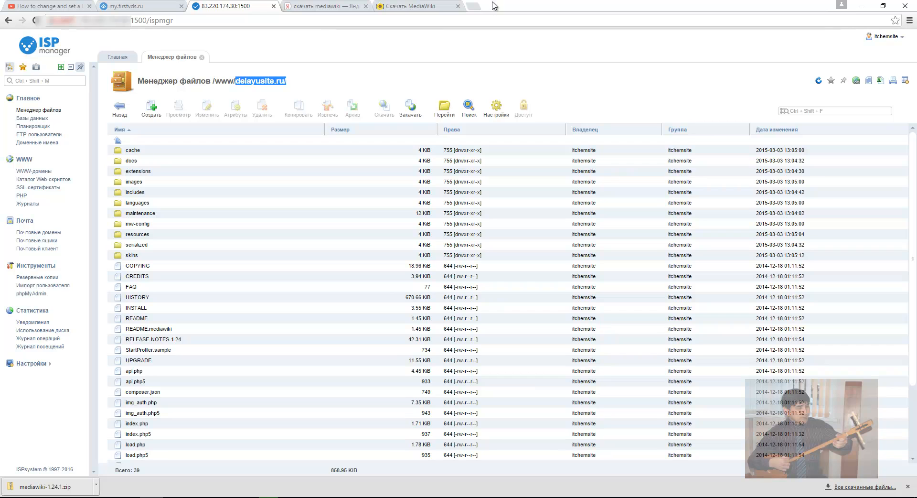
click(473, 6)
key(ctrl+v)
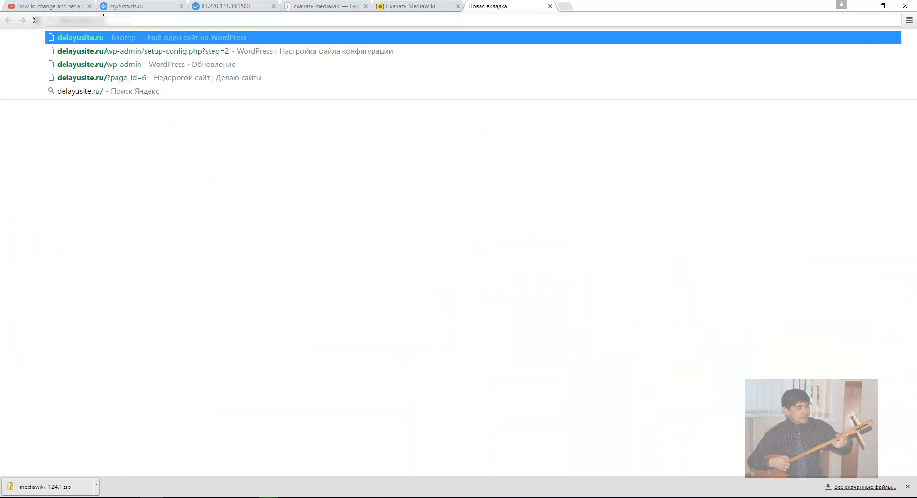
key(Return)
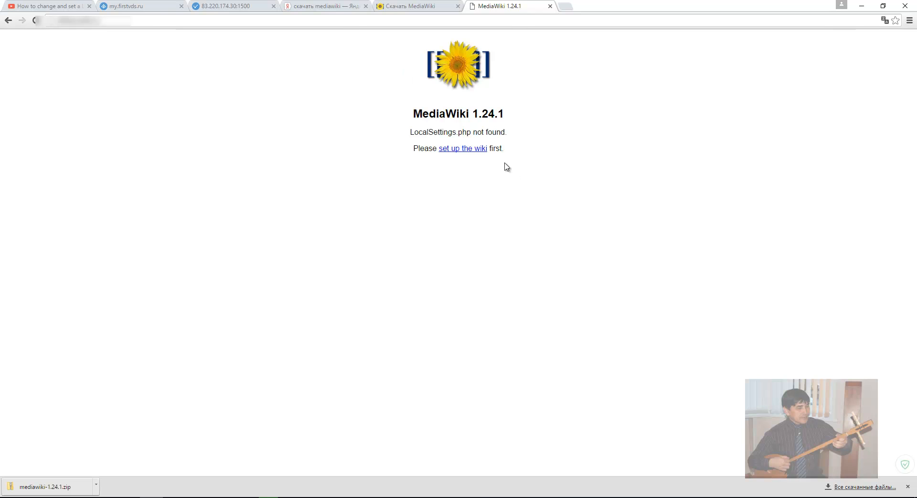
Step: Start the wiki setup and continue with "ru - русский" for both the installer and wiki languages
click(471, 150)
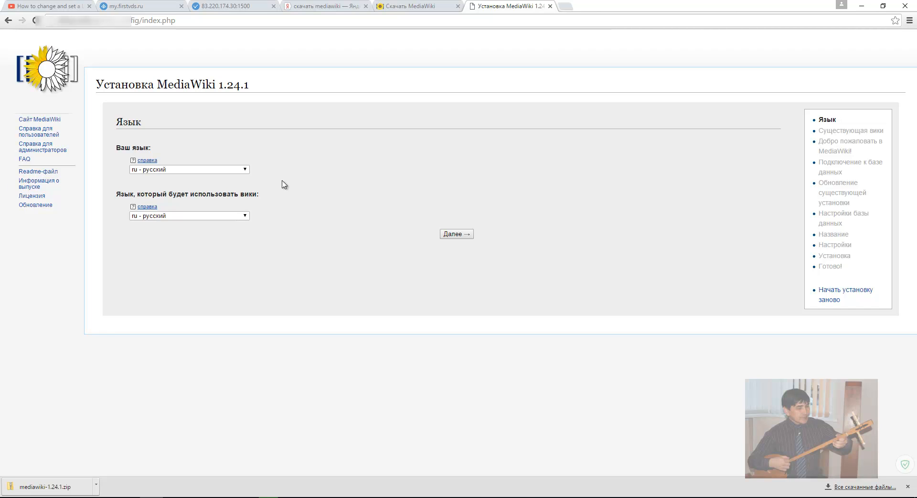
click(457, 234)
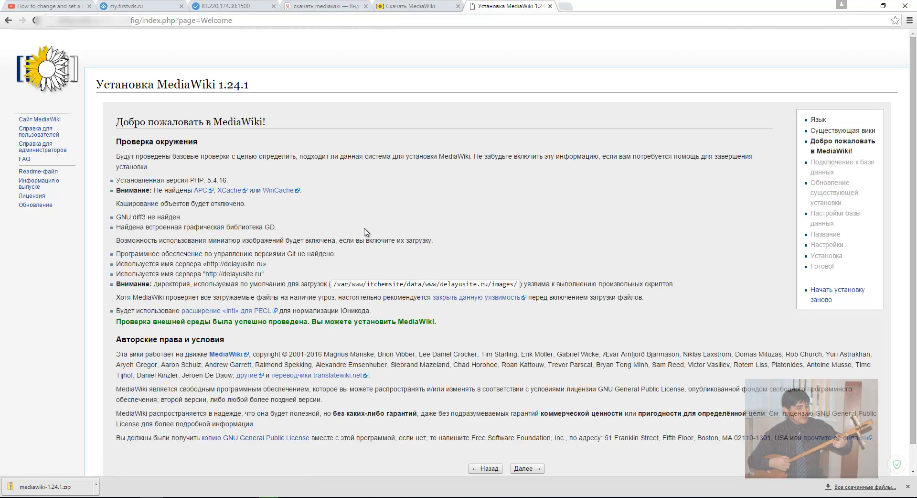
Step: Continue from the successful environment check to the database connection settings, keeping MySQL as the database type
scroll(366, 232, down, 1)
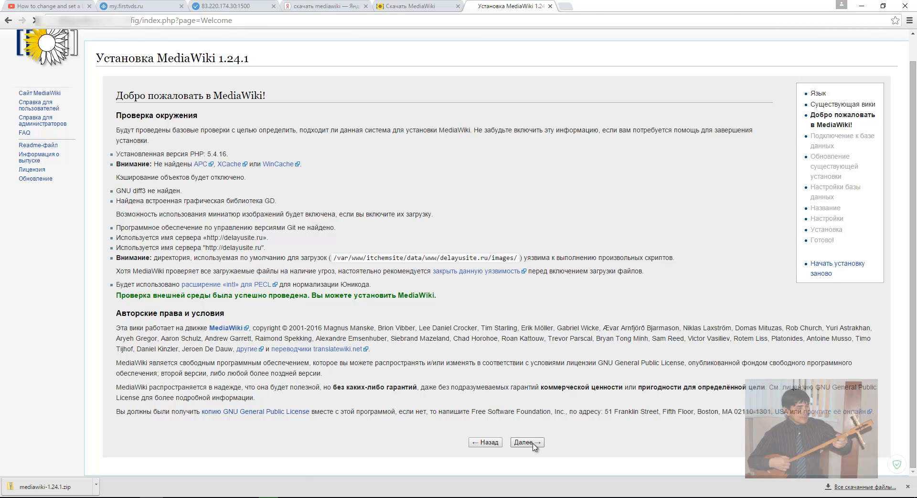
click(533, 444)
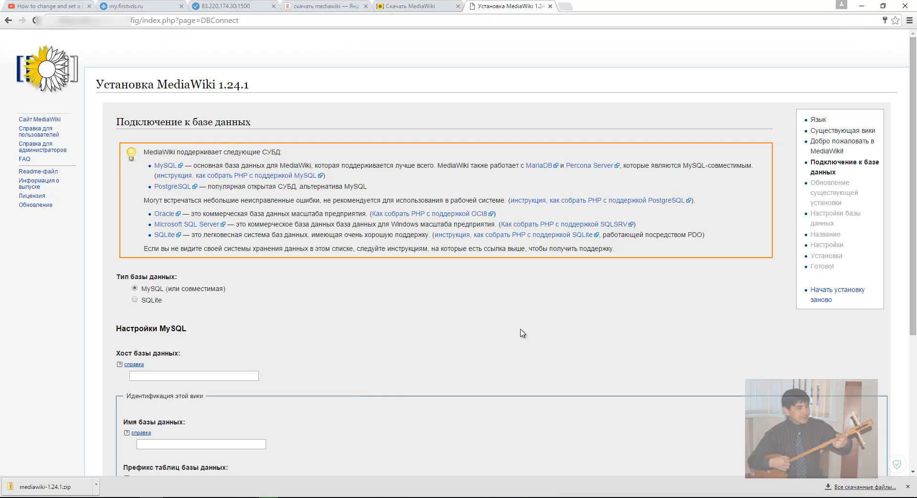
scroll(523, 333, down, 3)
scroll(522, 333, up, 3)
scroll(528, 328, down, 3)
click(222, 233)
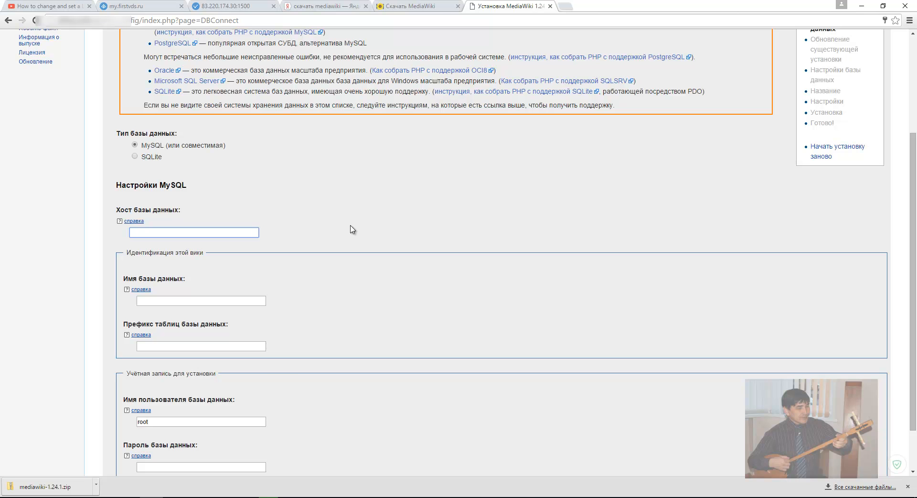
Step: In ISPmanager, open the users of the taditchemsite database and copy the user name taditchemsiteool
click(233, 8)
click(32, 118)
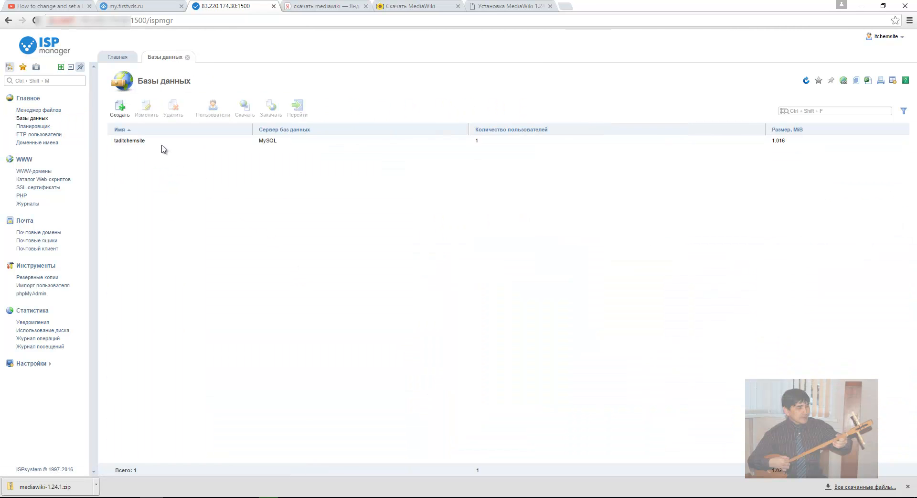
click(168, 145)
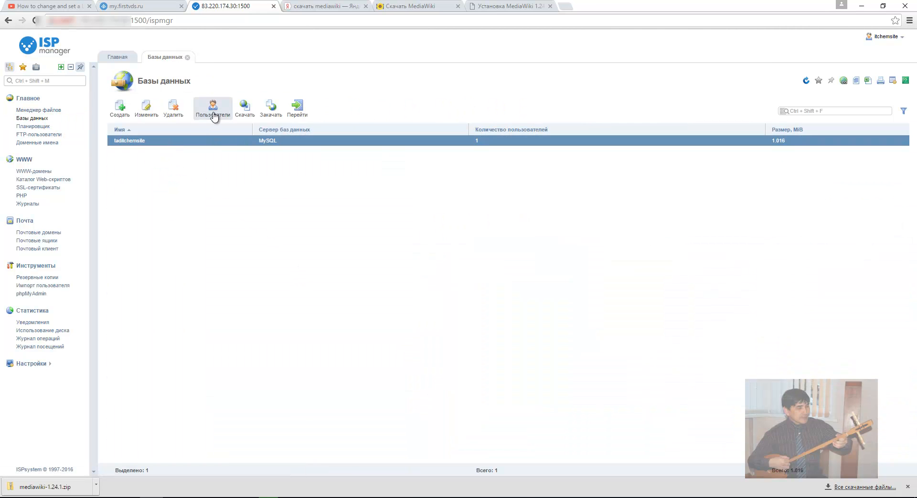
click(213, 110)
drag(167, 152, 113, 152)
key(ctrl+c)
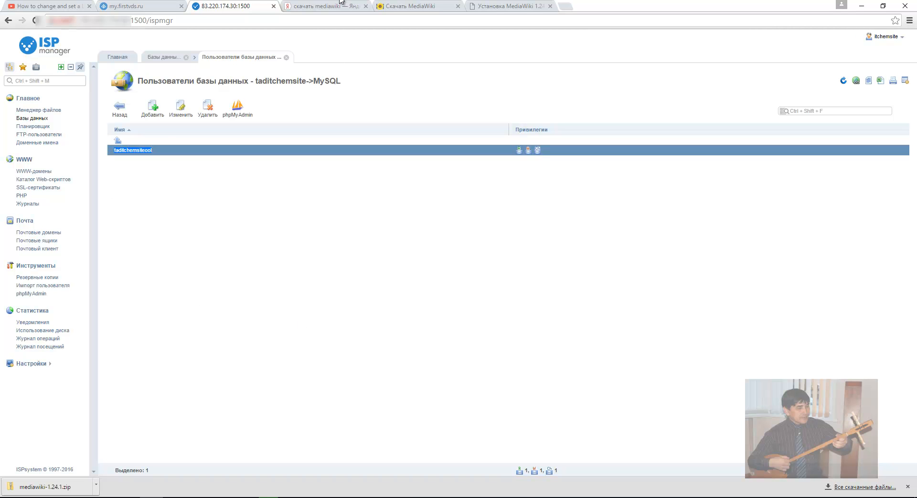
Step: Return to the MediaWiki installer, move its browser tab beside ISPmanager's, and paste taditchemsiteool as the database name
click(405, 7)
drag(501, 6, 305, 7)
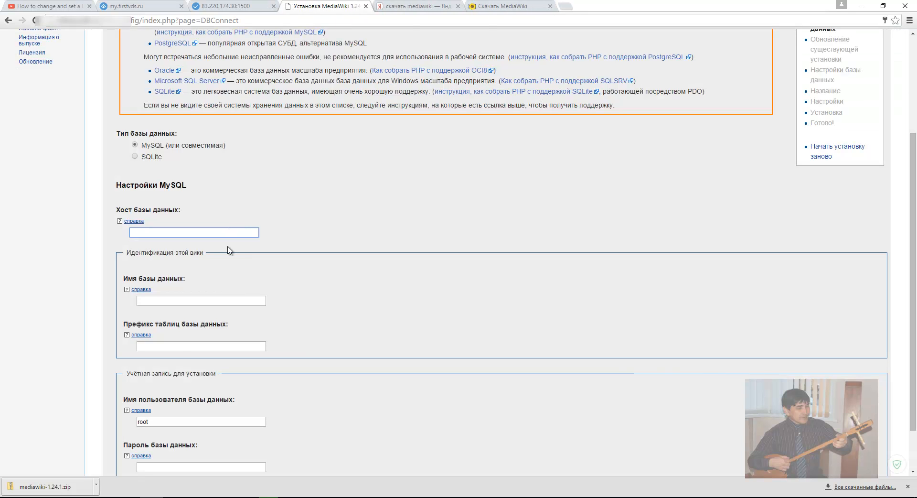
click(188, 300)
key(ctrl+v)
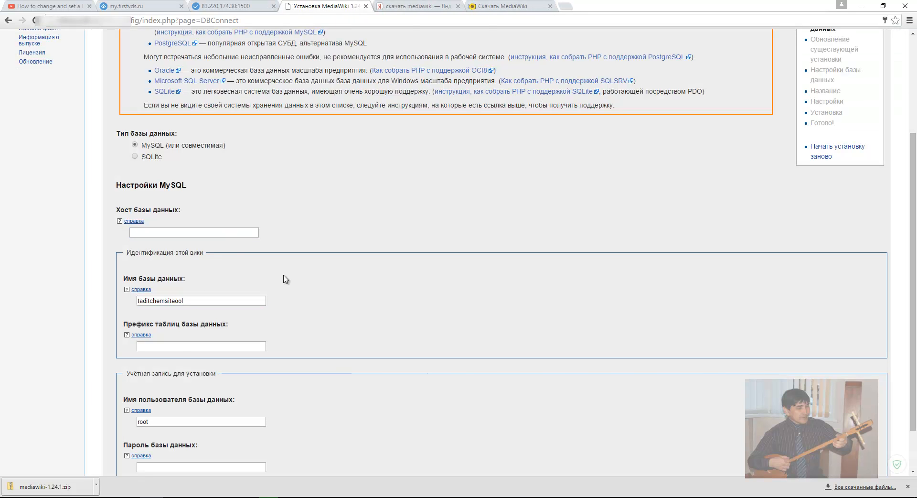
Step: Copy the database name taditchemsite from ISPmanager's database list and paste it as the installer's database host
click(244, 6)
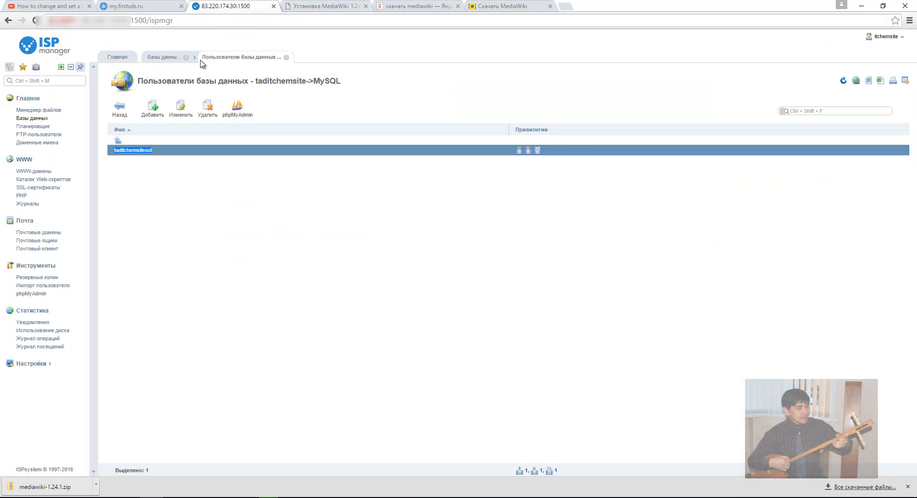
click(118, 140)
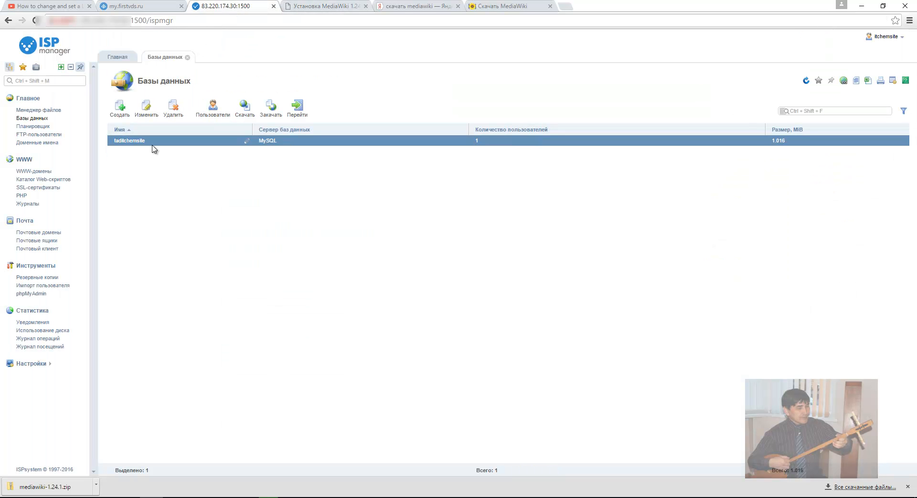
drag(147, 141, 102, 142)
key(ctrl+c)
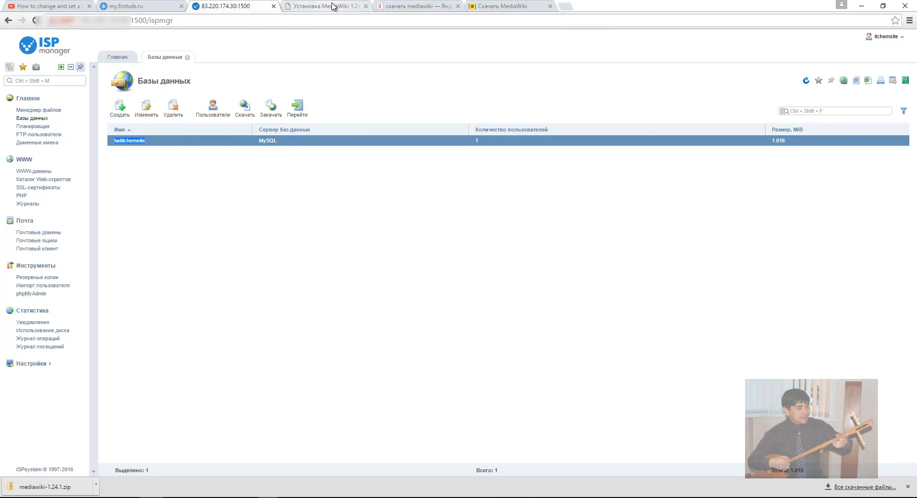
click(333, 6)
key(ctrl+v)
click(265, 268)
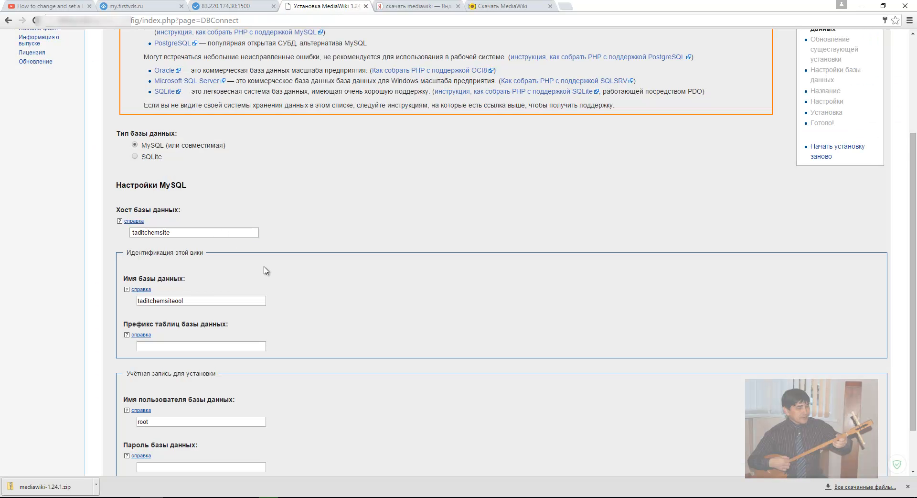
Step: Set the database table prefix to "del" in the MediaWiki installer
click(238, 9)
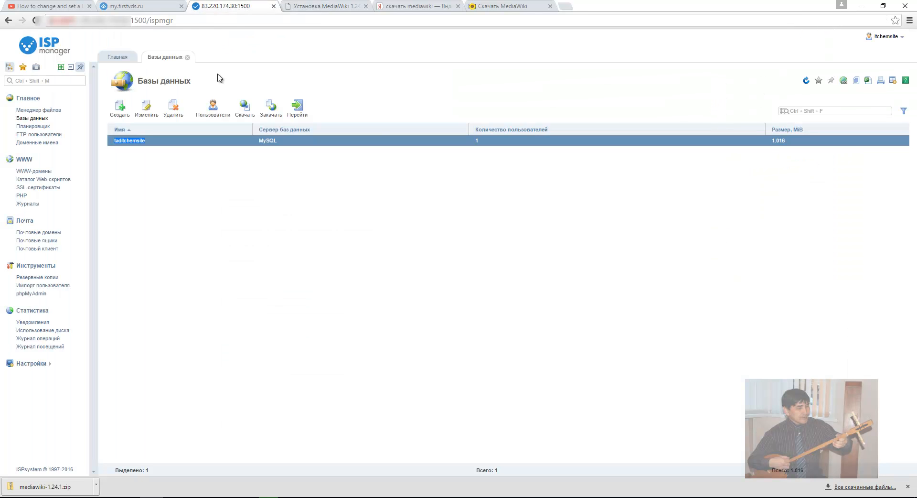
click(295, 5)
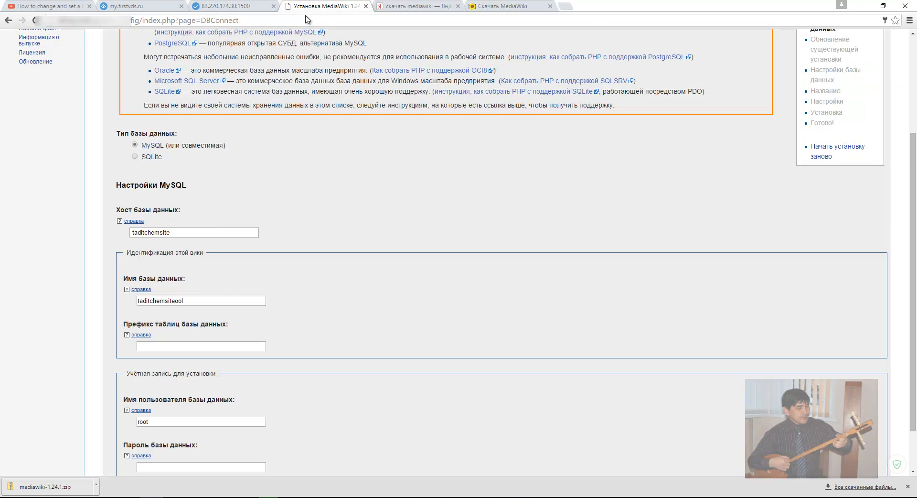
scroll(316, 345, down, 1)
click(231, 290)
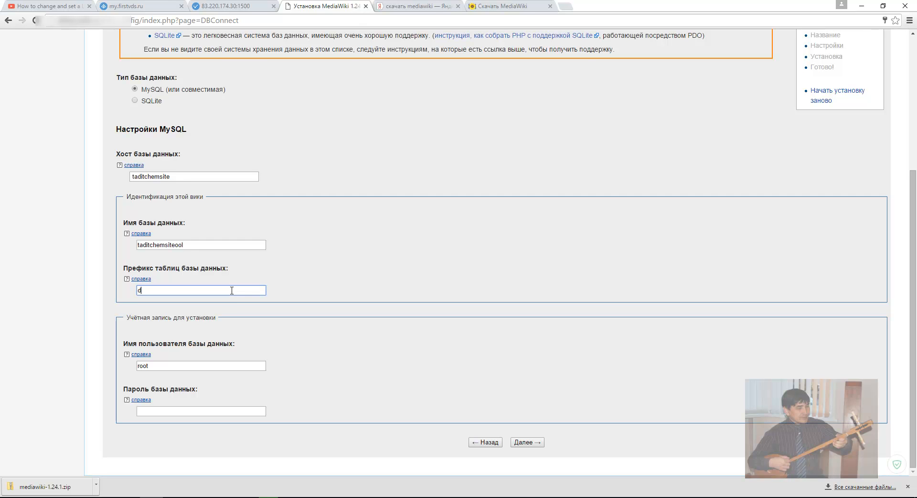
text(dela)
key(BackSpace)
Step: Replace the database host with "localhost"
double_click(181, 176)
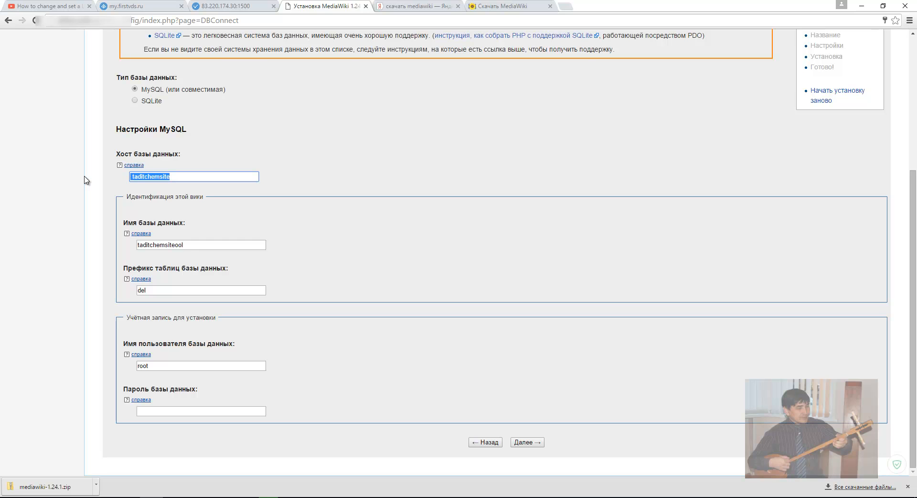
text(loca)
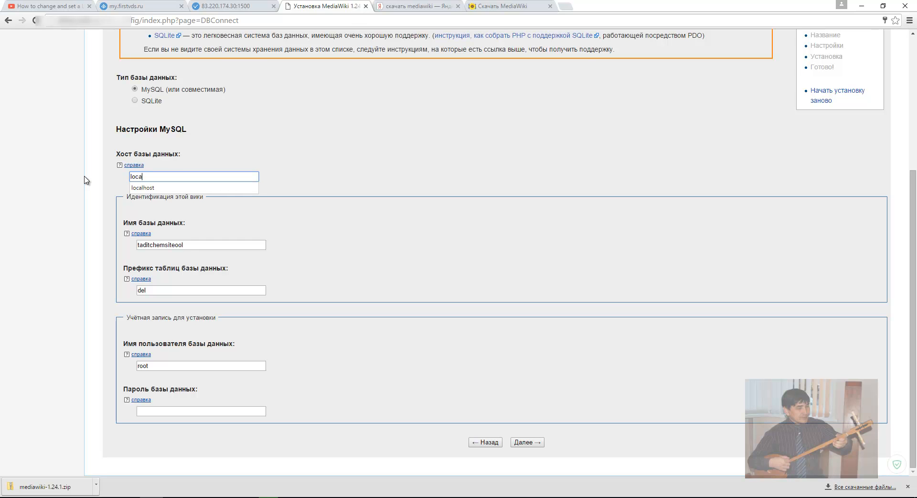
text(lhost)
click(334, 183)
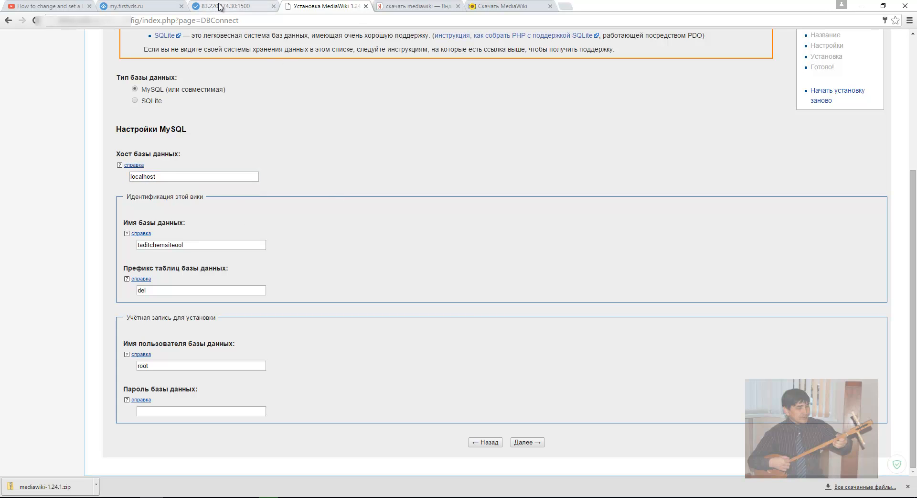
Step: Copy the user name taditchemsiteool from the database's user list in ISPmanager and paste it over root as the installer's database user name
click(220, 6)
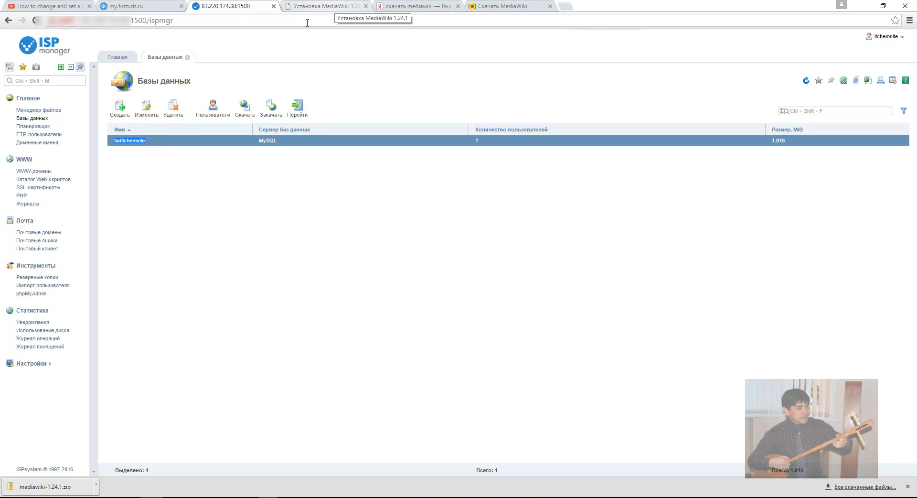
click(328, 6)
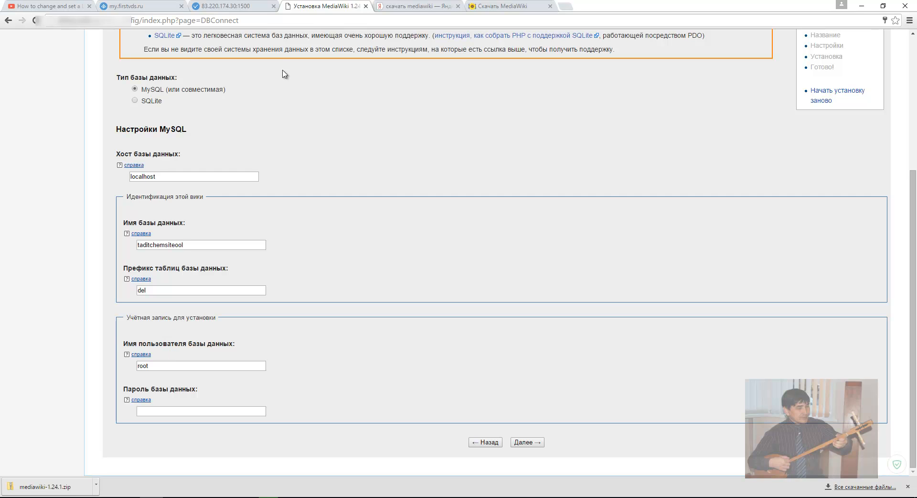
click(246, 6)
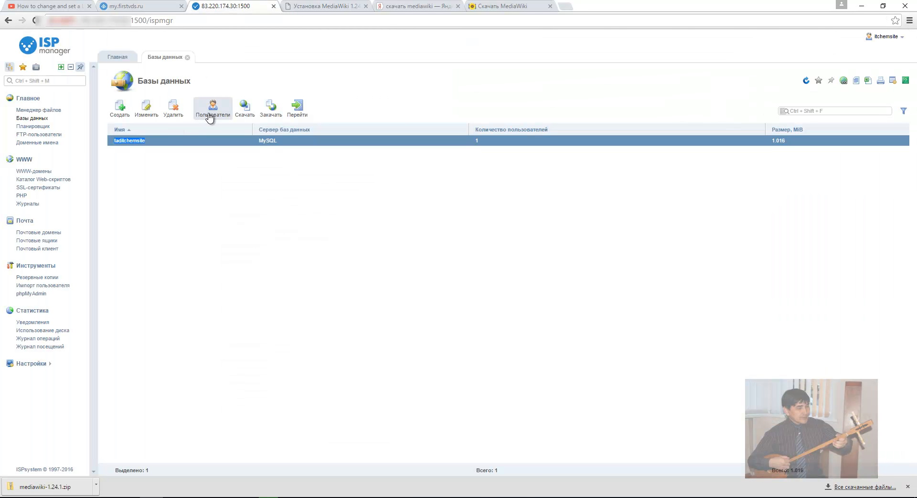
click(210, 114)
drag(171, 153, 110, 157)
key(ctrl+c)
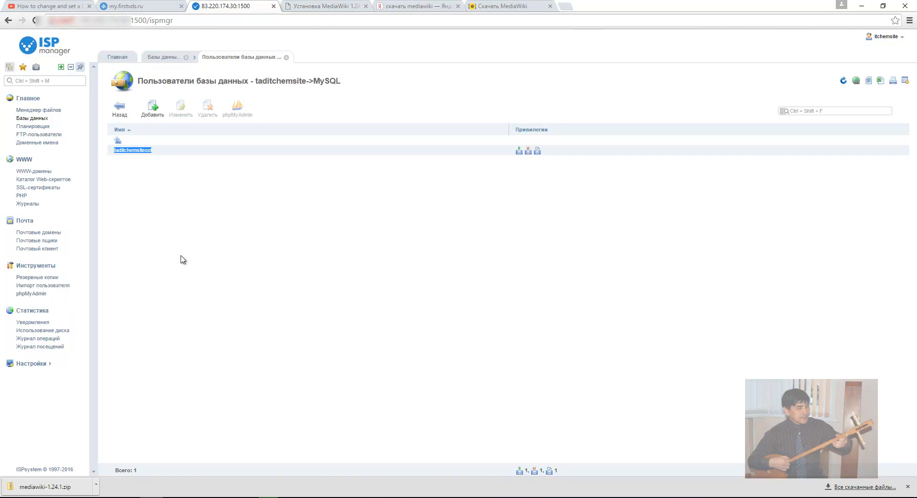
click(304, 10)
double_click(163, 366)
key(ctrl+v)
Step: Enter the database password and continue through the database settings, keeping the InnoDB engine and Двоичный encoding
click(188, 412)
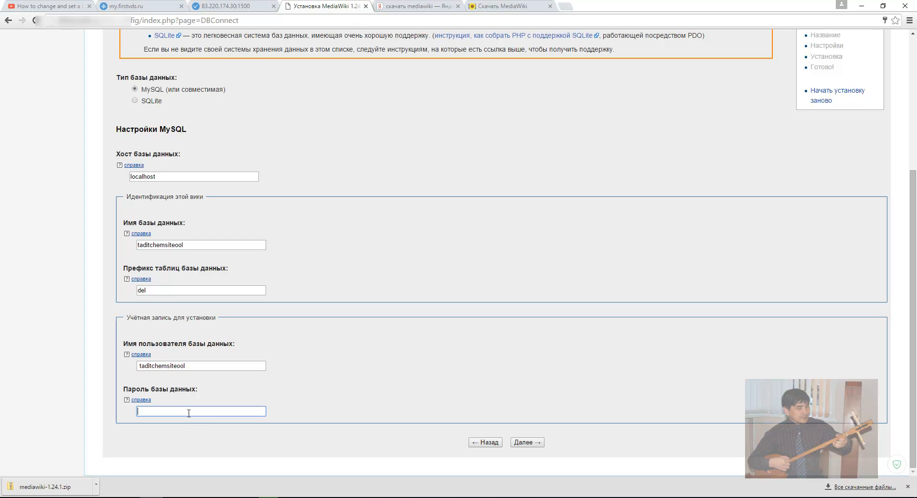
text(1•)
click(321, 400)
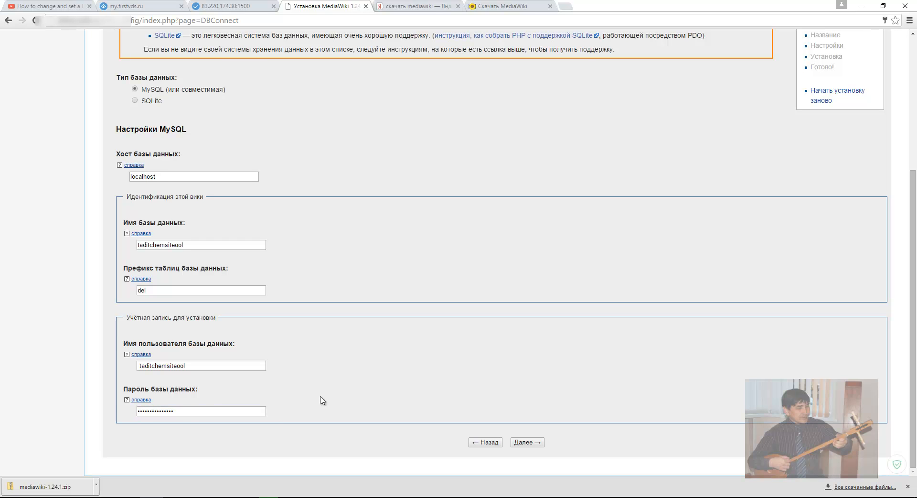
click(534, 443)
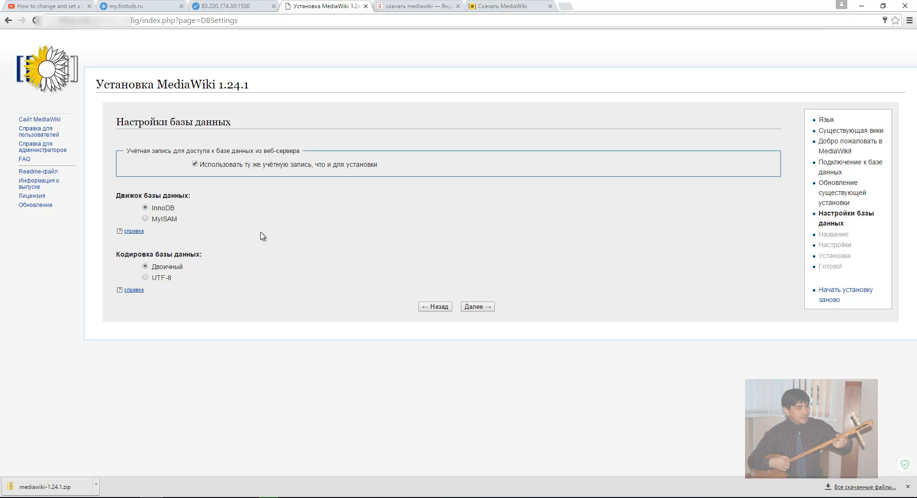
click(484, 308)
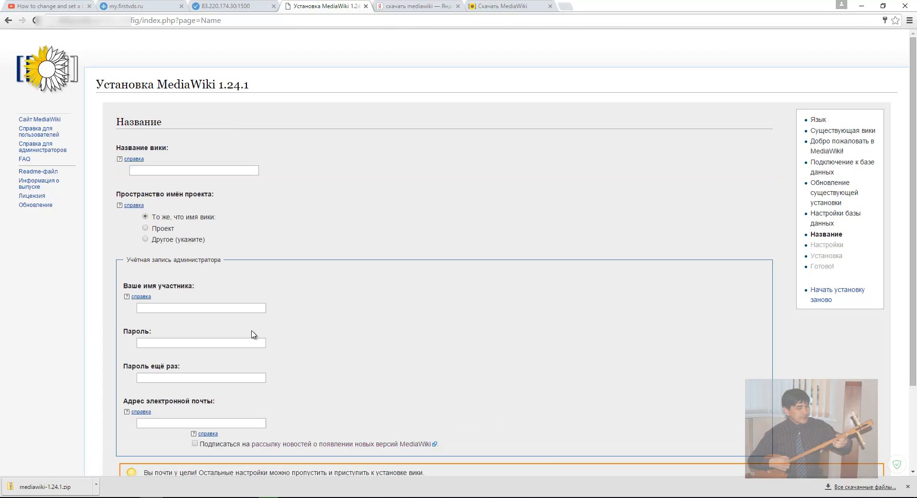
Step: Name the wiki "Сайты на mediawiki"
click(193, 170)
text(Сайты на)
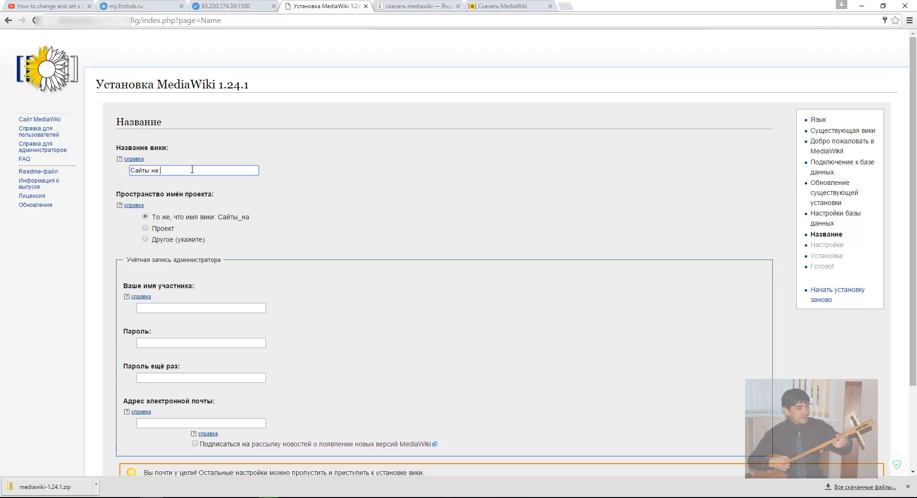
text( mediawiki)
Step: Enter wikipedder as the wiki administrator's user name
click(185, 308)
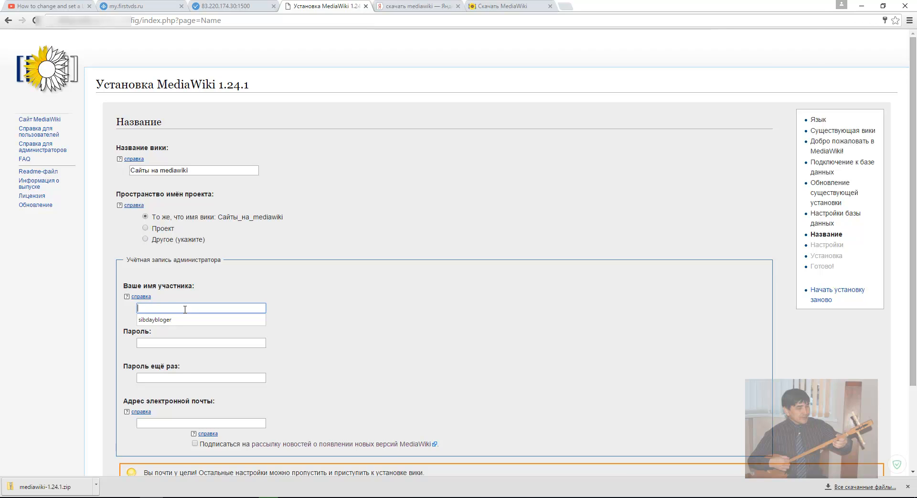
key(ctrl+v)
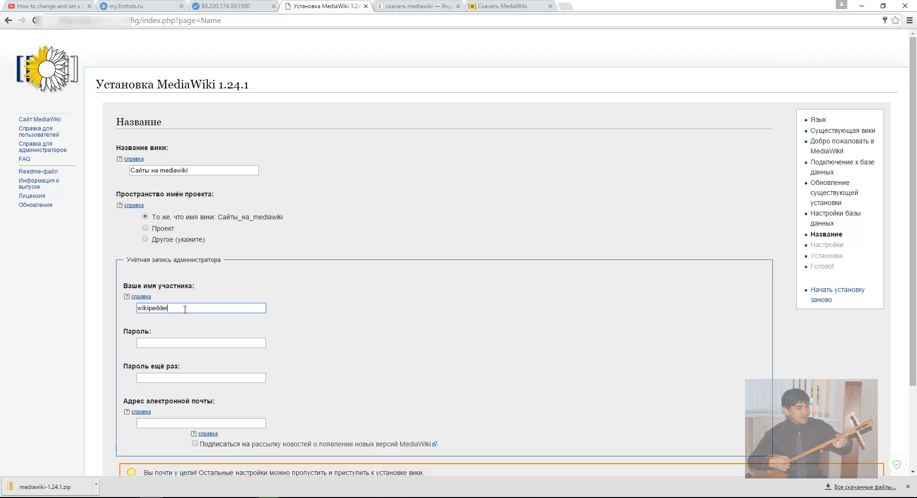
click(232, 341)
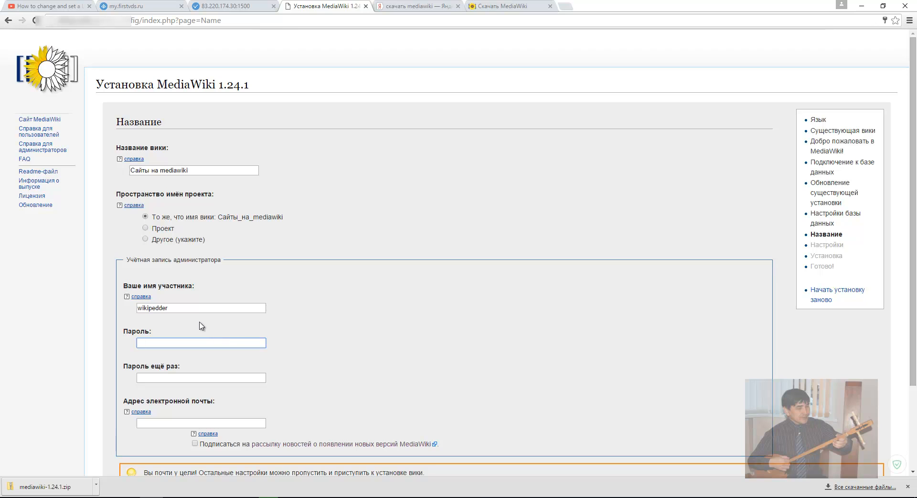
drag(184, 308, 208, 311)
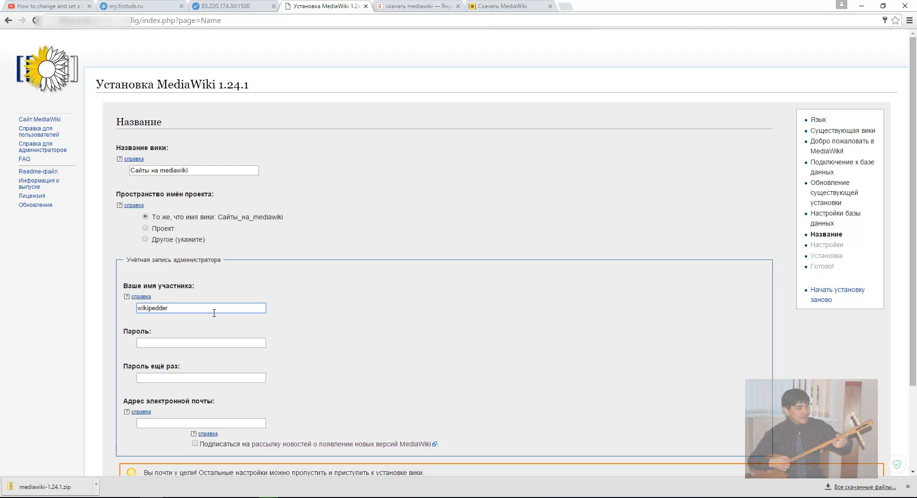
Step: Enter the administrator account password and repeat it in the confirmation field
click(194, 345)
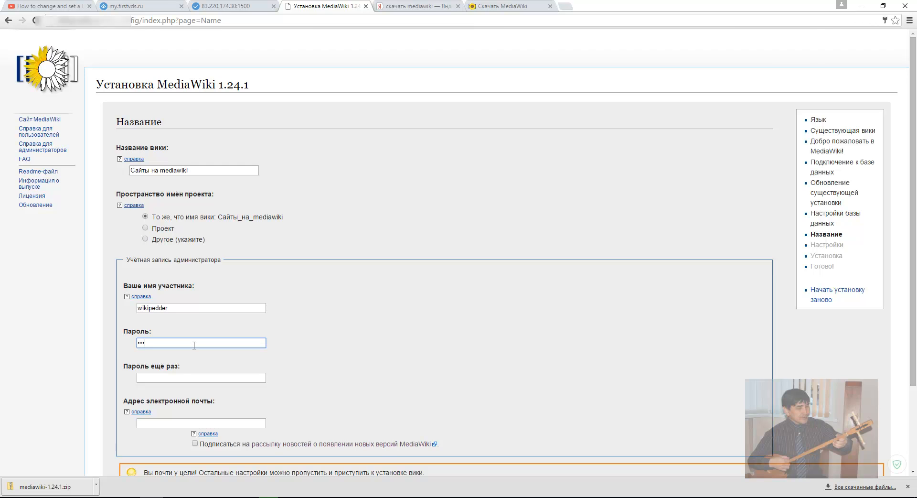
text(••••••••••)
click(191, 374)
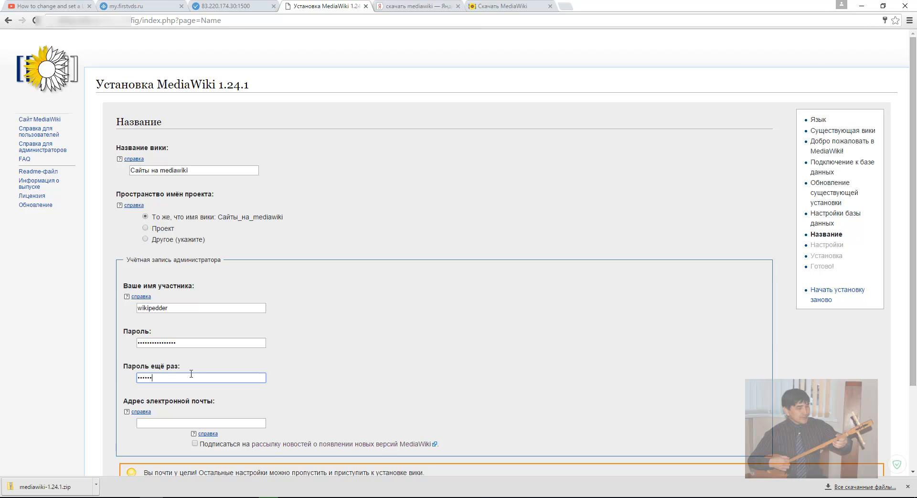
text(•••••••••••••)
click(205, 422)
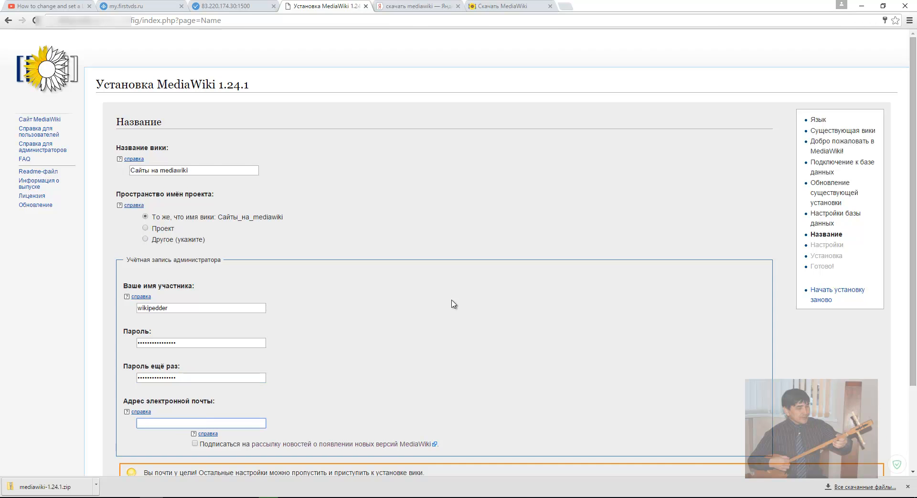
scroll(392, 306, down, 3)
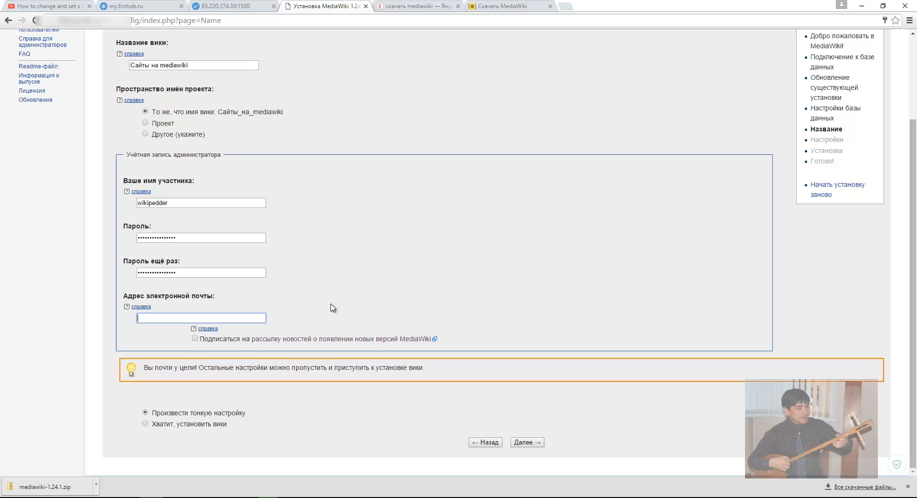
Step: Enter the administrator's e-mail address, keep the Произвести тонкую настройку option and continue to the detailed settings
click(193, 319)
click(189, 328)
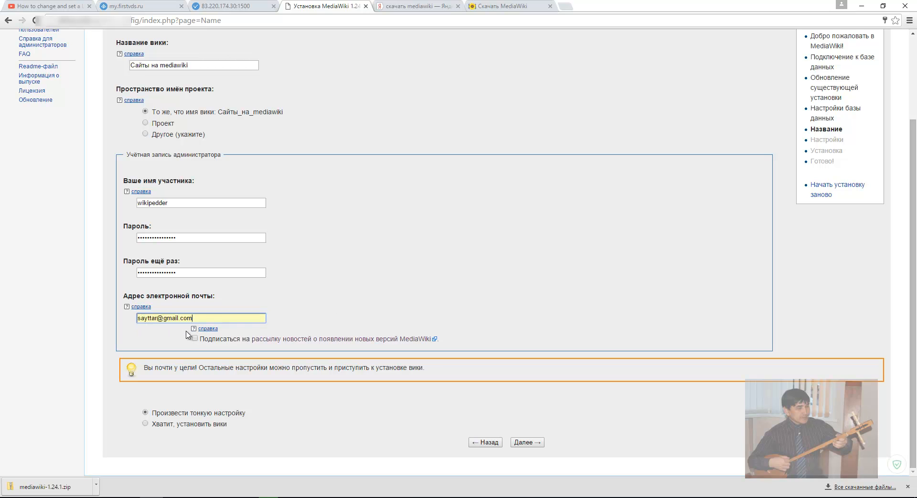
click(306, 308)
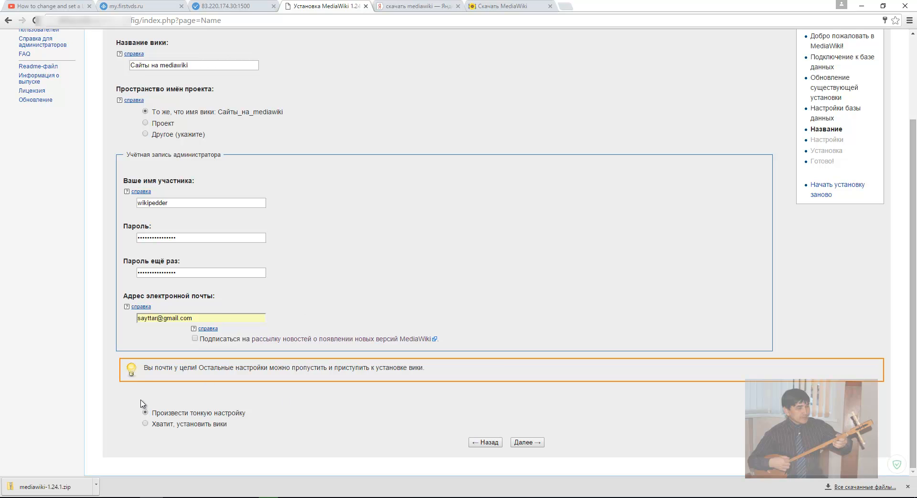
drag(253, 414, 311, 414)
scroll(385, 417, up, 2)
scroll(443, 370, down, 1)
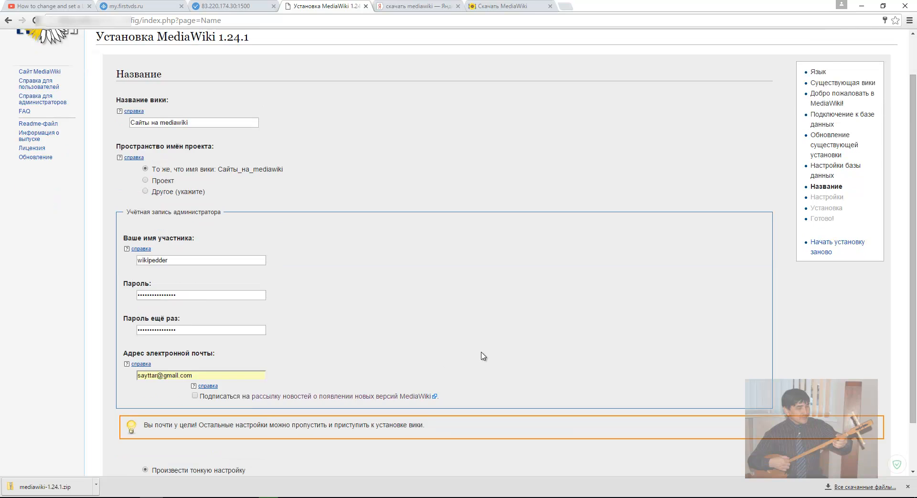
scroll(515, 368, down, 1)
click(528, 442)
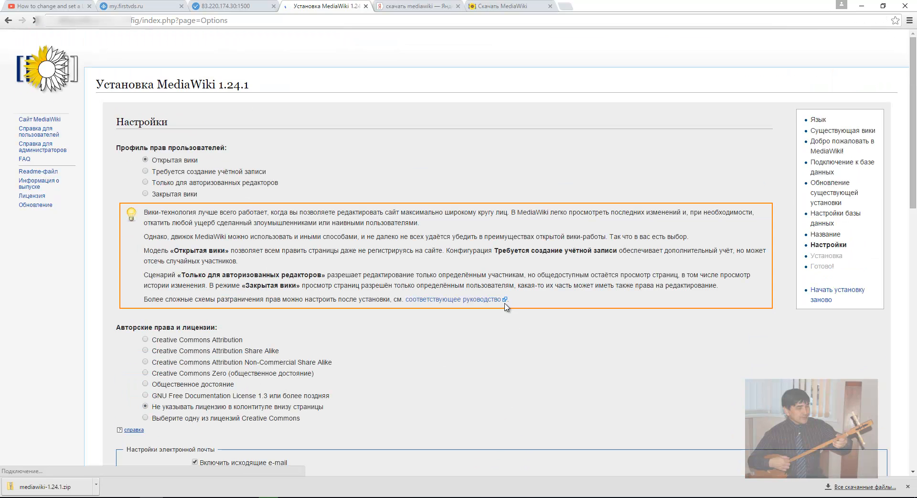
Step: Save the wiki administrator's login in the browser
scroll(497, 332, down, 1)
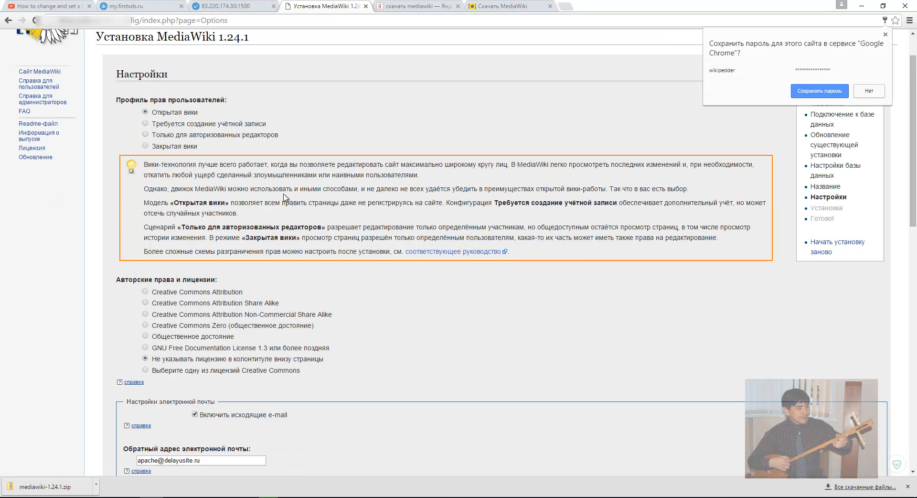
scroll(405, 127, up, 1)
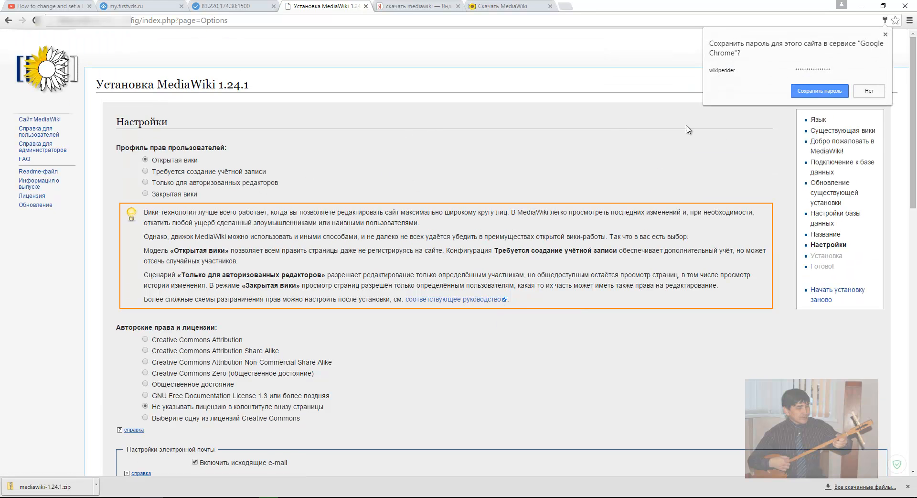
click(819, 95)
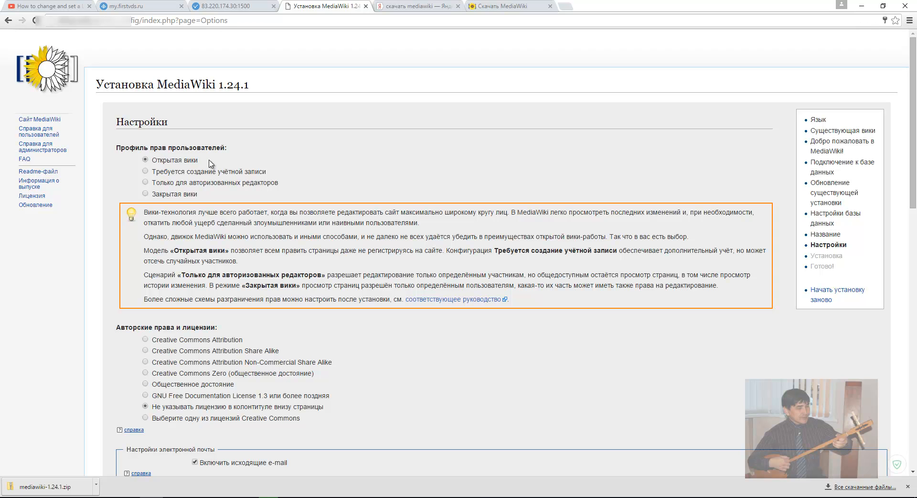
Step: Keep Открытая вики as the user rights profile
drag(198, 161, 151, 159)
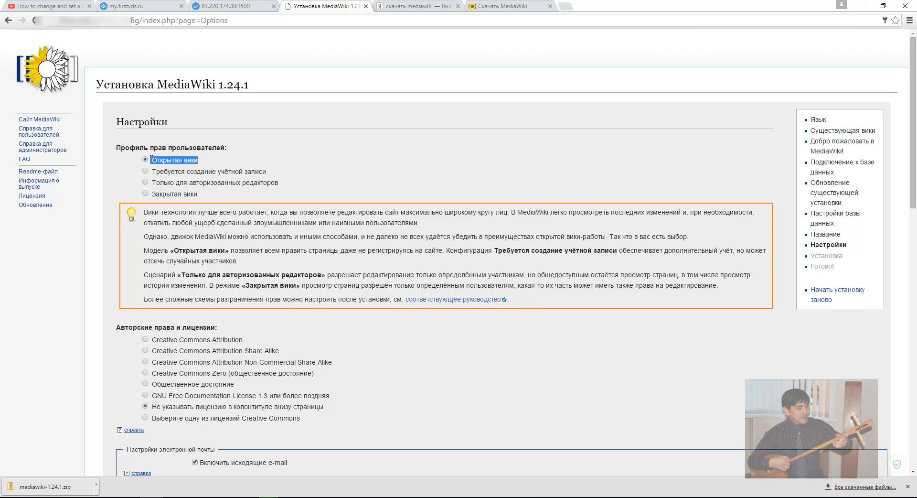
click(147, 160)
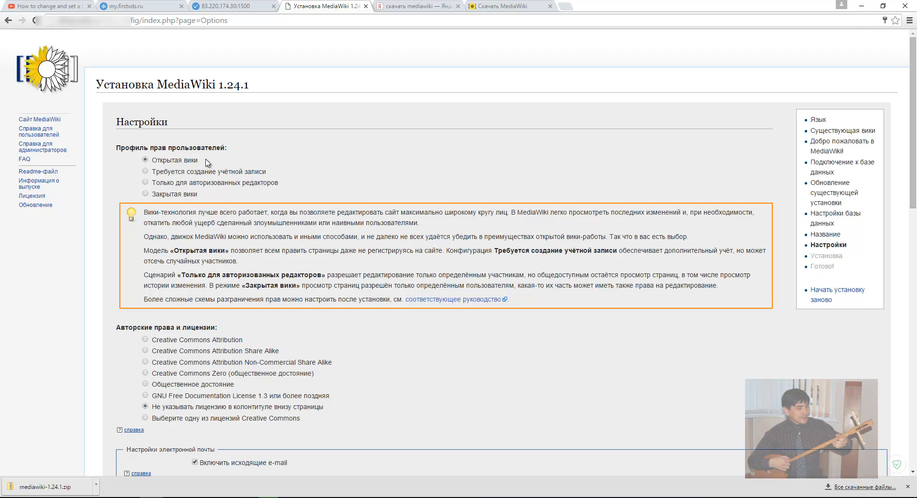
drag(199, 161, 153, 160)
click(153, 160)
scroll(430, 163, down, 2)
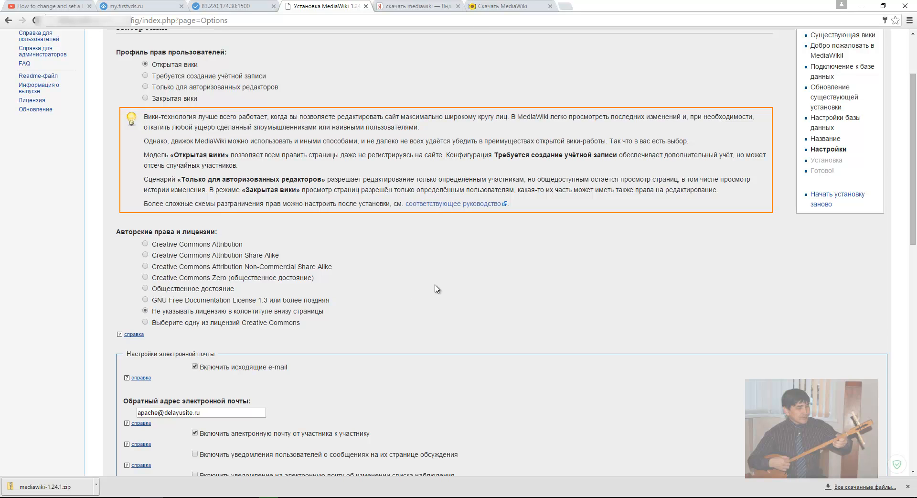
Step: Change the mailbox name in the wiki's return e-mail address to webmaster, keeping the domain
scroll(436, 288, down, 5)
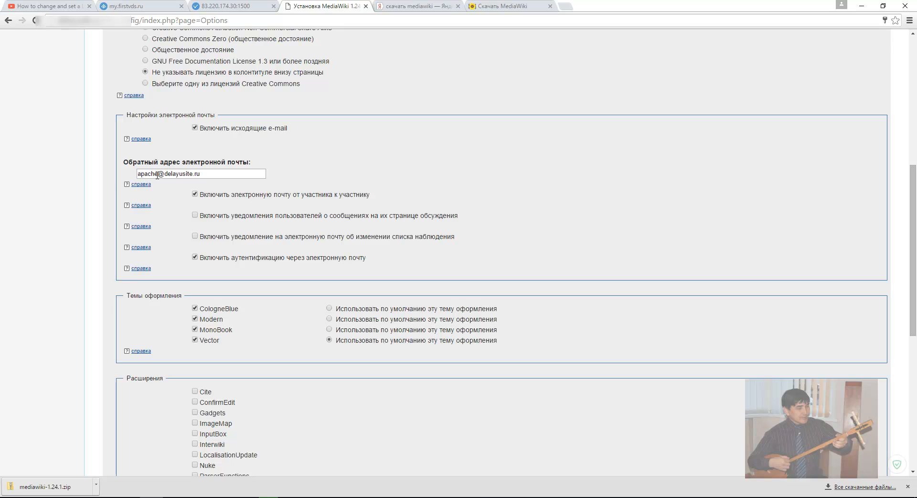
drag(159, 174, 115, 178)
text(webmaster)
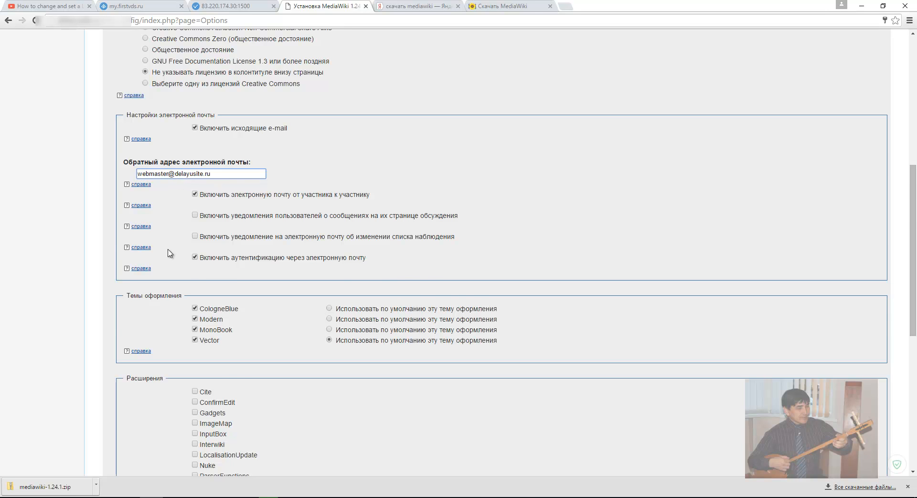
Step: Keep the default skins, extensions, upload and caching settings, and try to run the MediaWiki installation
scroll(171, 253, down, 3)
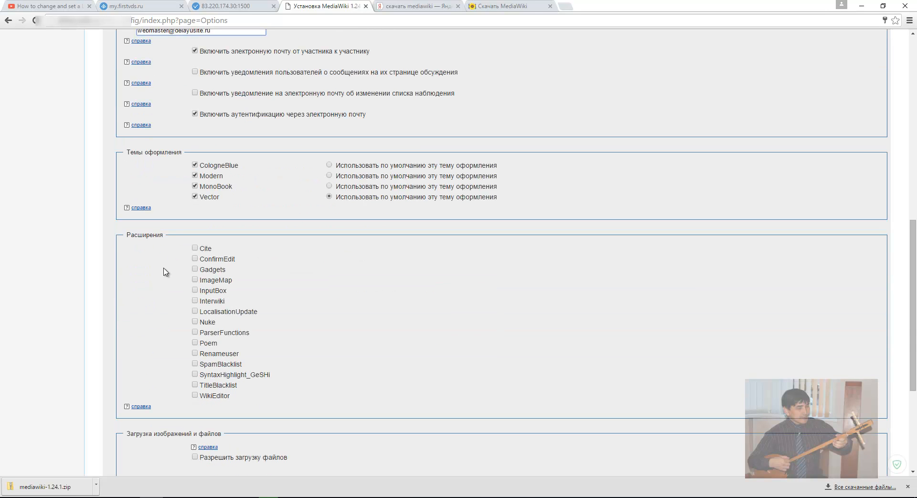
scroll(164, 272, down, 2)
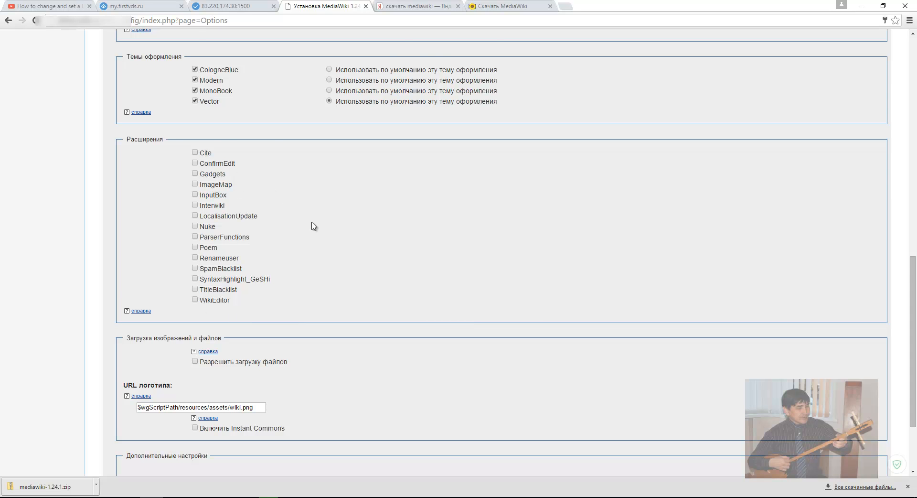
scroll(315, 229, down, 3)
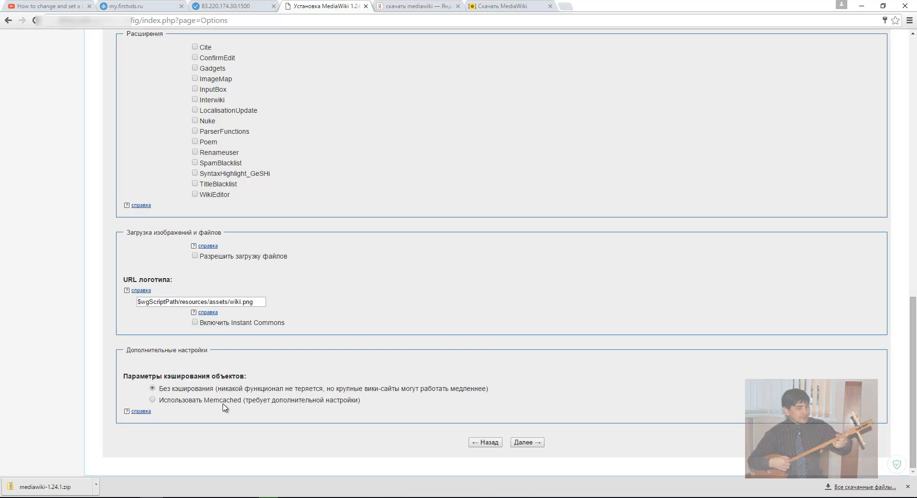
click(528, 443)
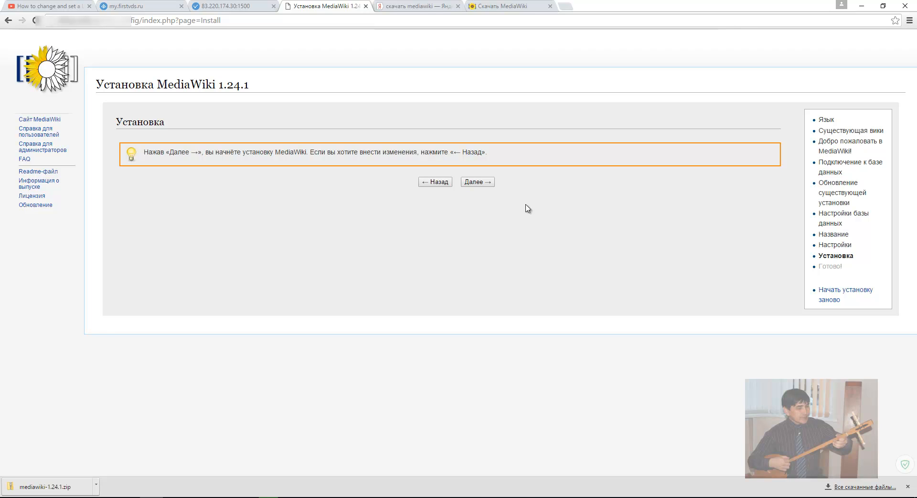
click(480, 182)
click(479, 182)
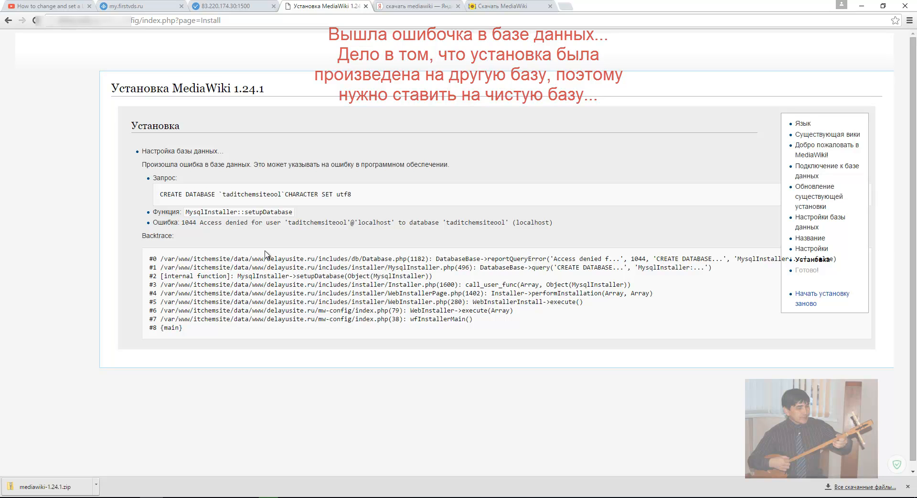
Step: Examine the installer's database error and check the database users in ISPmanager
scroll(538, 310, down, 1)
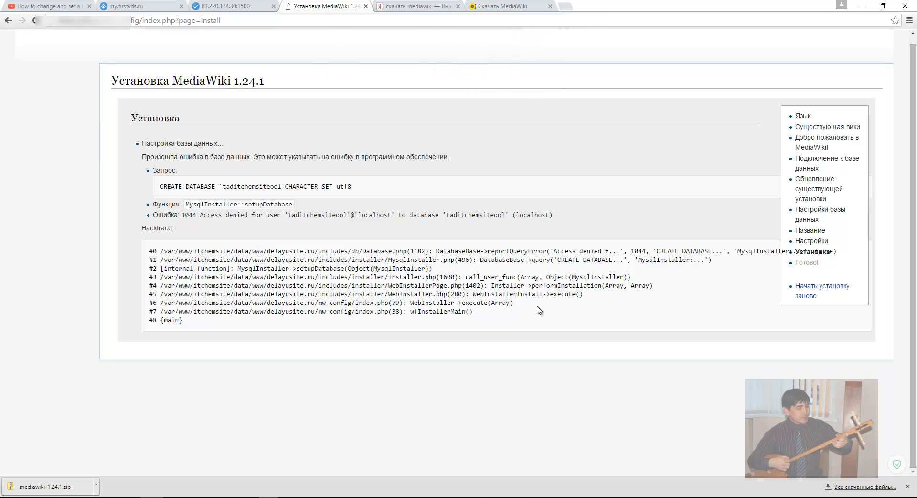
mouse_move(379, 190)
mouse_down()
mouse_move(159, 185)
mouse_move(383, 184)
mouse_up()
click(226, 7)
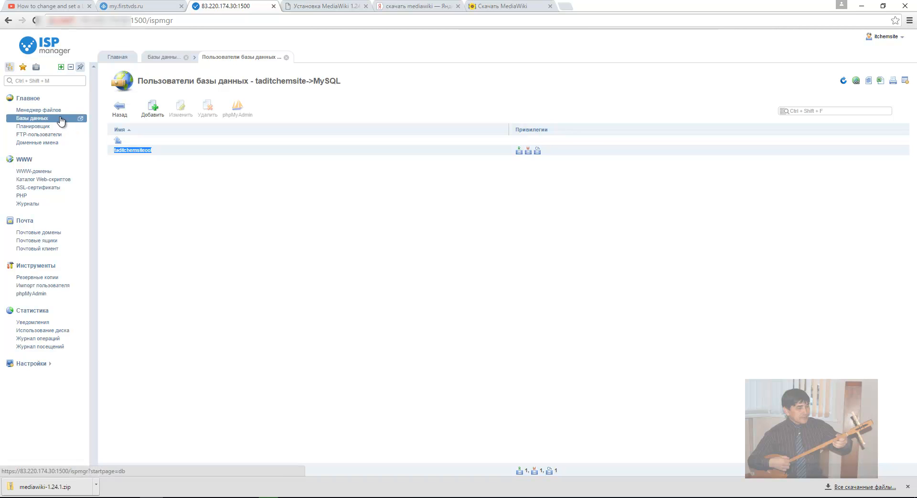
Step: Return to the MediaWiki installer and restart the installation, discarding all saved data
click(346, 7)
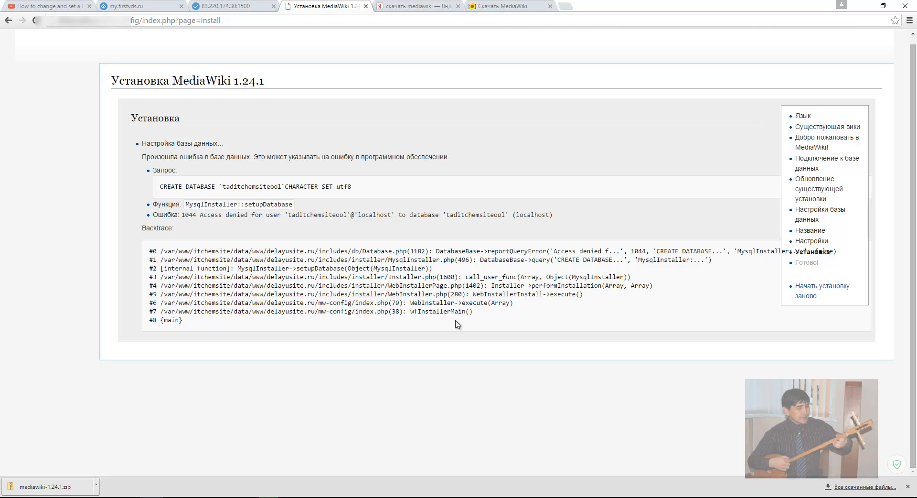
click(845, 287)
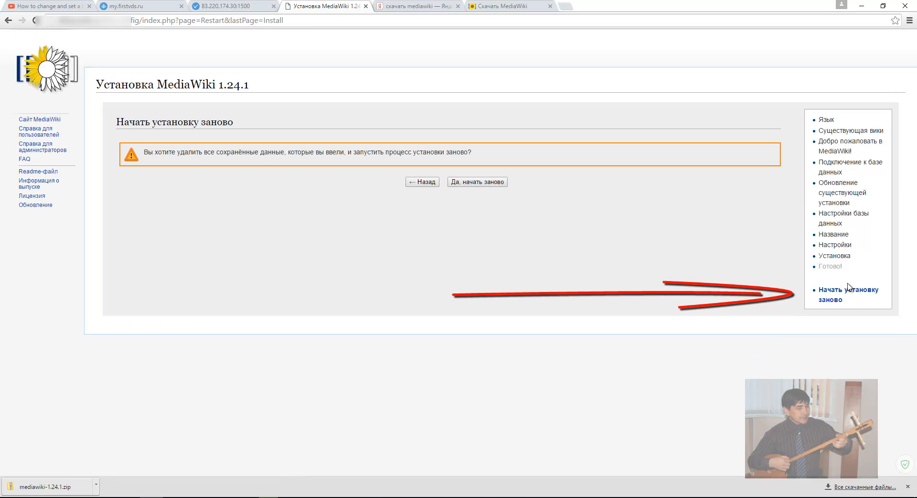
click(483, 181)
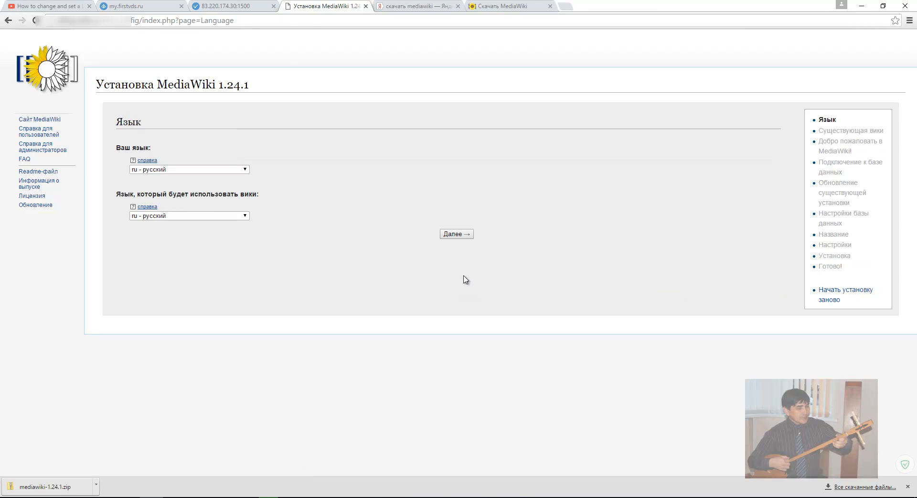
Step: Switch to ISPmanager and open phpMyAdmin for the taditchemsiteool user of the taditchemsite database
click(230, 10)
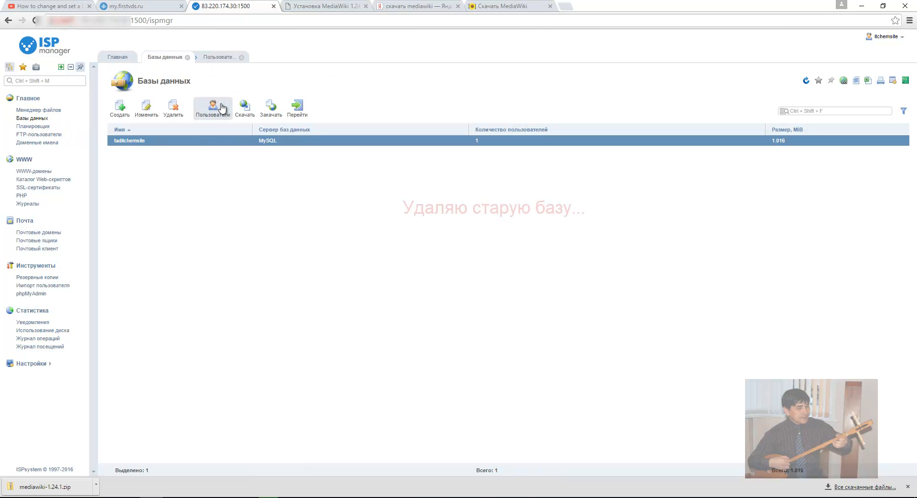
click(221, 108)
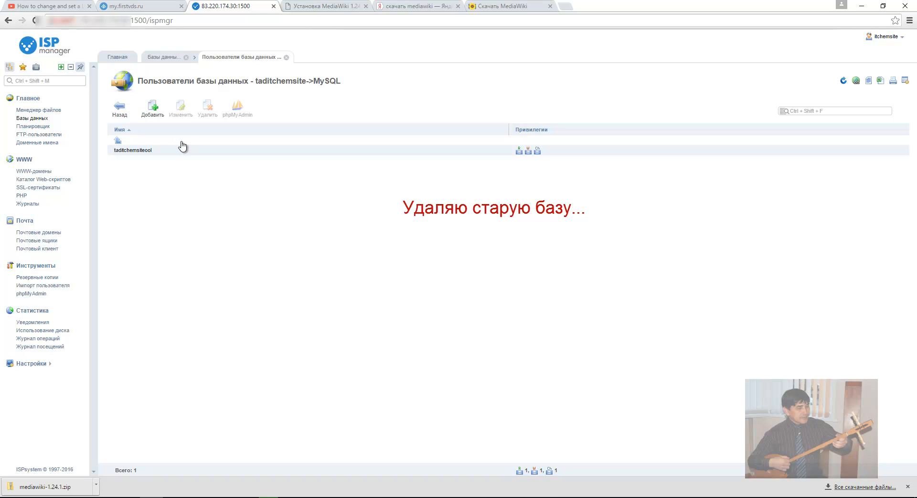
click(179, 152)
click(238, 107)
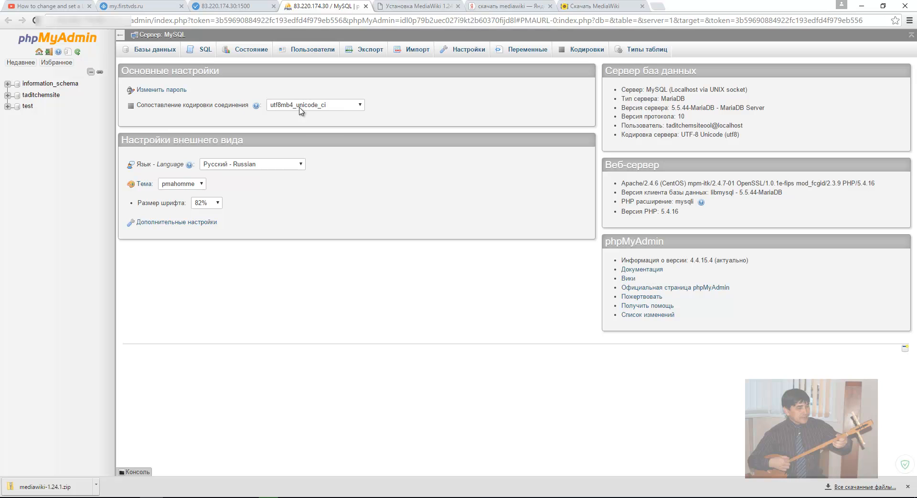
click(360, 105)
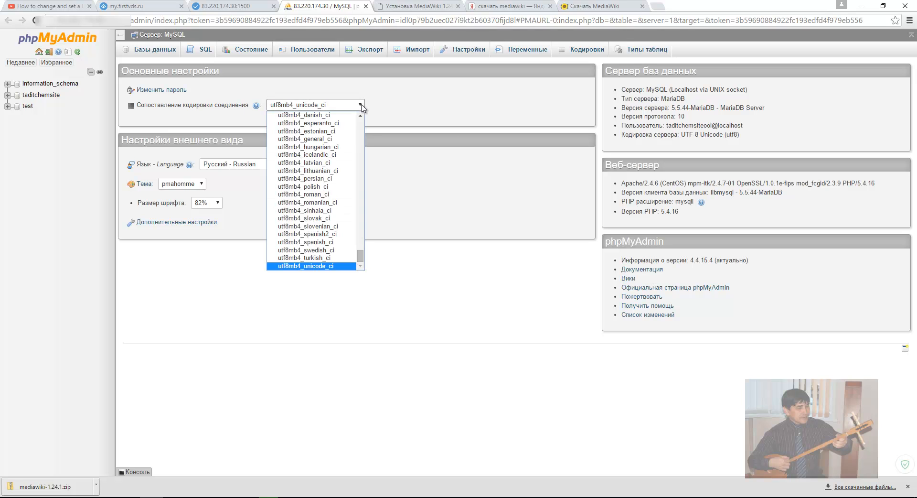
click(447, 106)
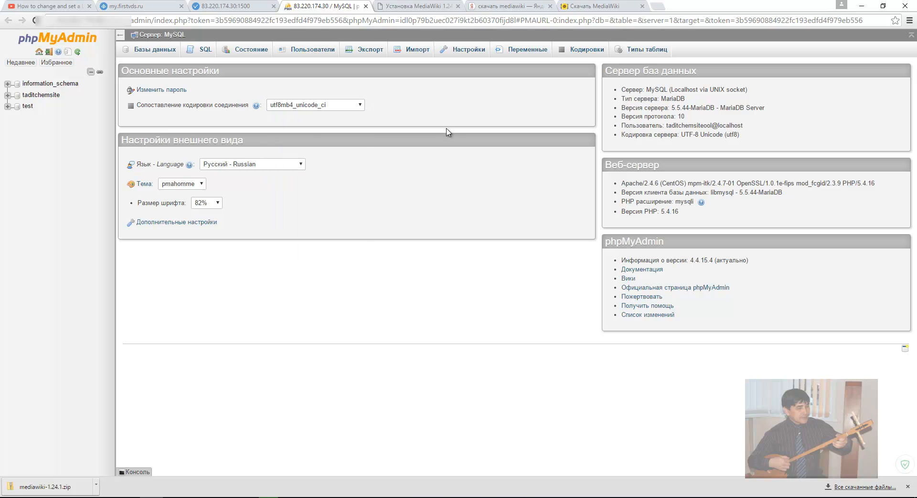
Step: Delete all the wp_del tables from the taditchemsite database
click(43, 98)
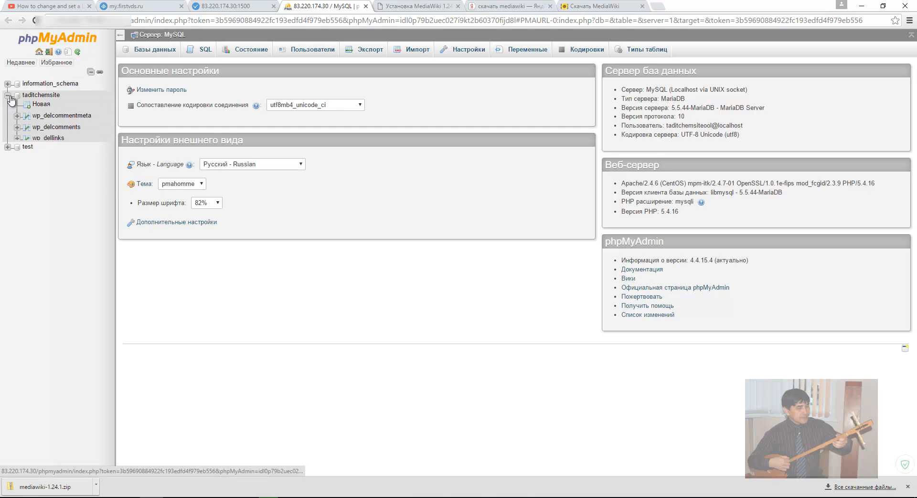
click(57, 98)
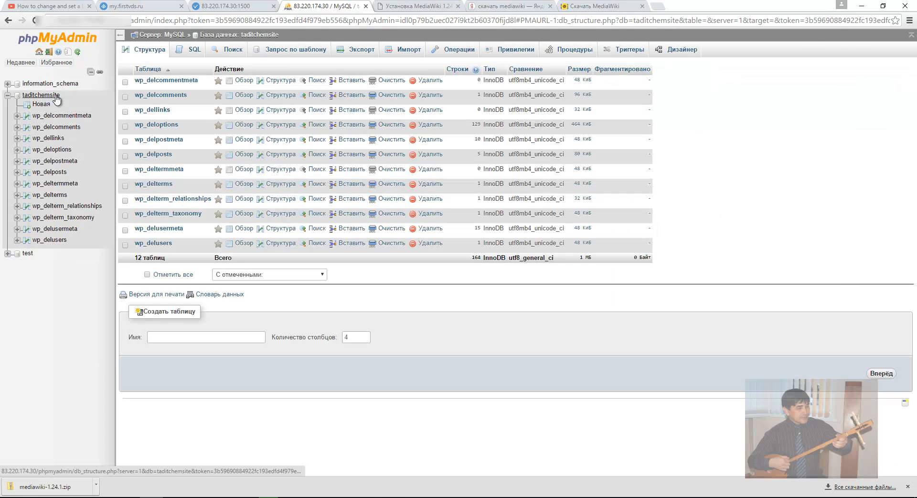
click(161, 276)
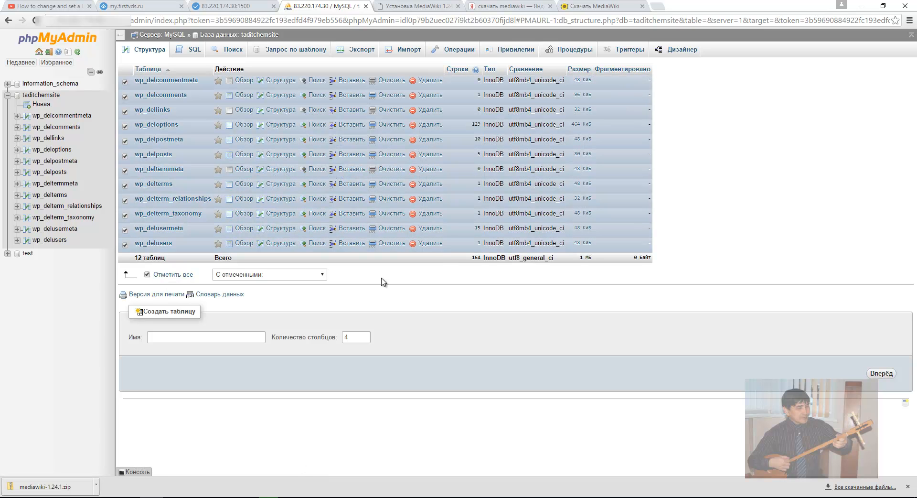
click(324, 276)
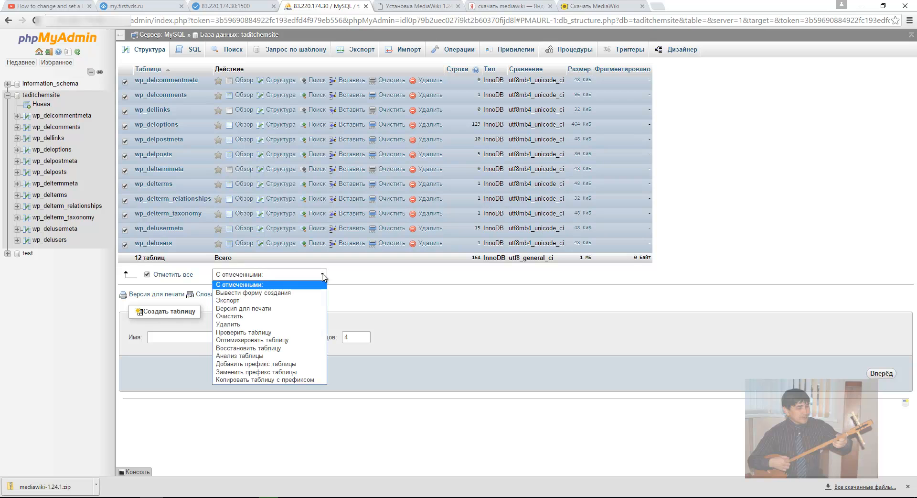
click(277, 325)
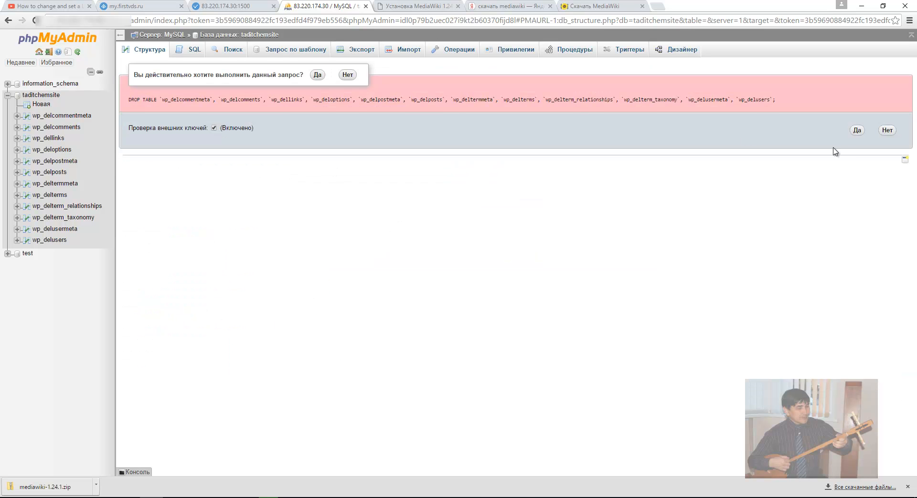
click(858, 130)
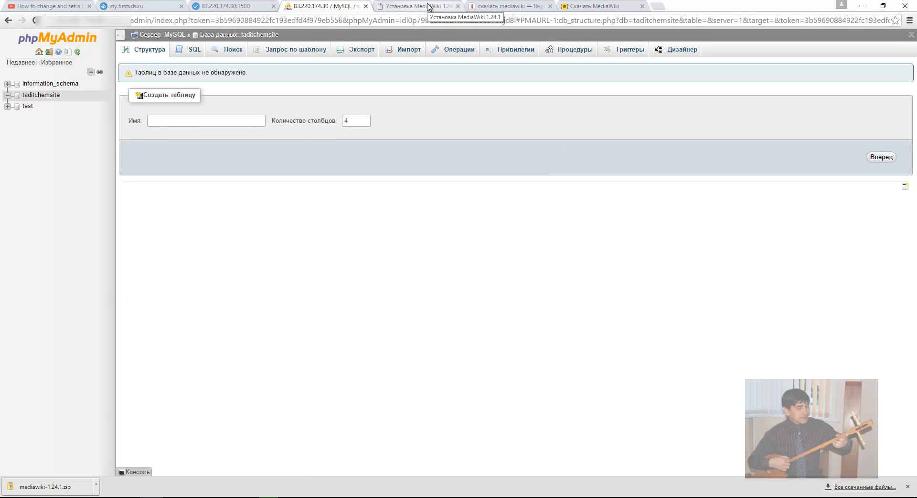
Step: Return to the MediaWiki installer and continue with ru - русский as both the installer and wiki language
click(429, 6)
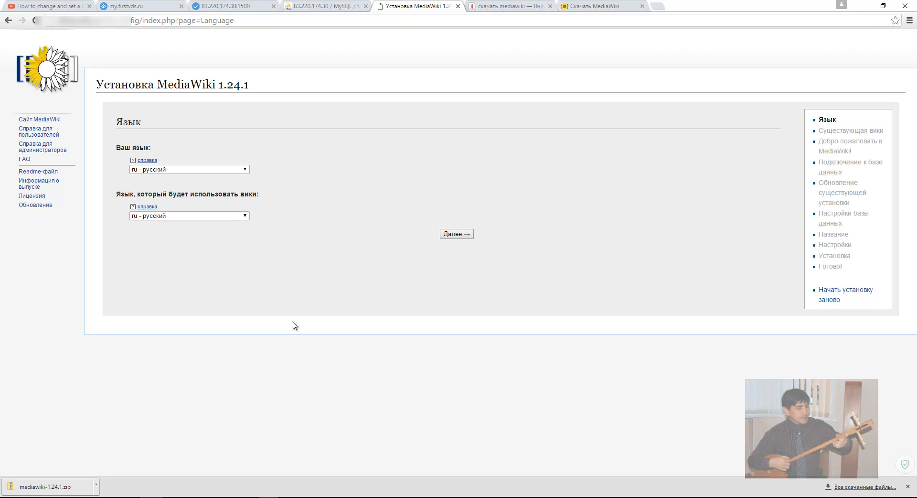
click(458, 235)
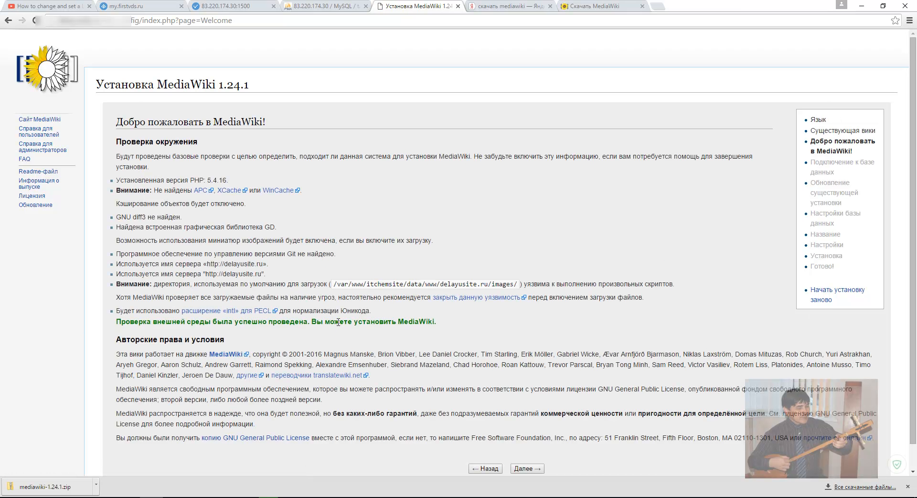
Step: Continue past the environment check and set the MySQL host to localhost and the database name to taditchemsite
scroll(338, 322, down, 1)
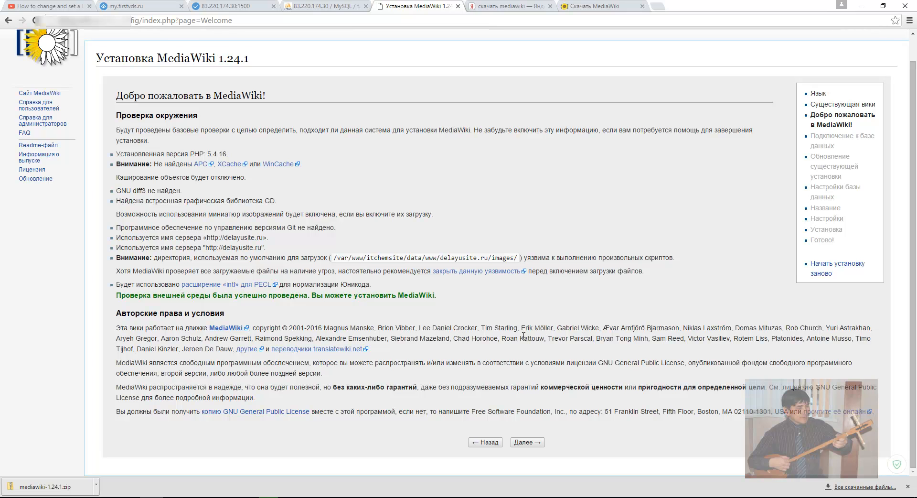
click(532, 444)
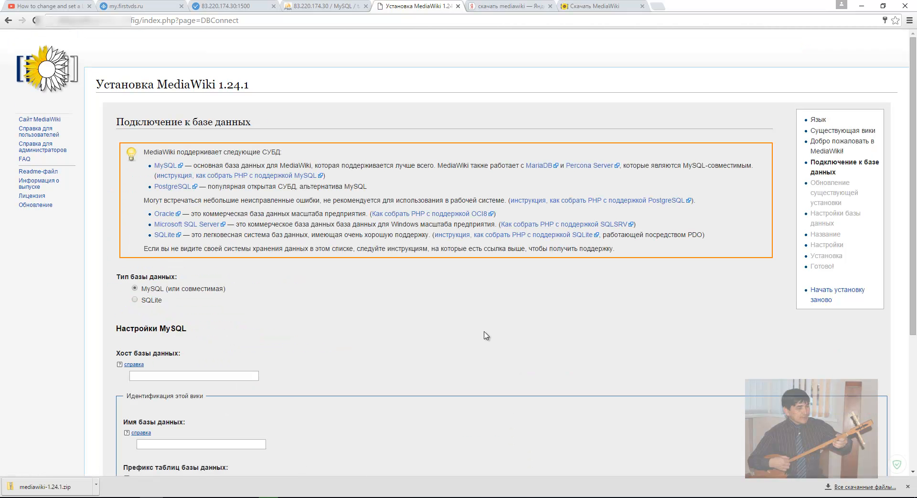
scroll(484, 334, down, 4)
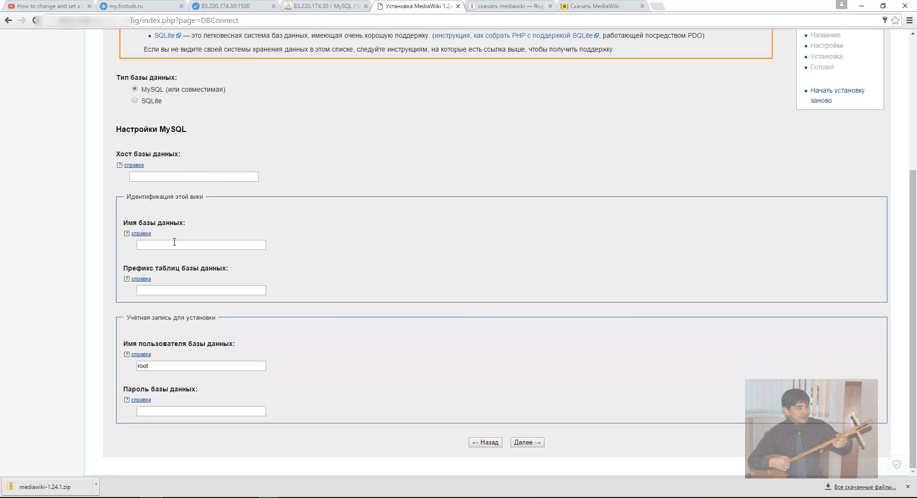
click(178, 176)
text(localhost)
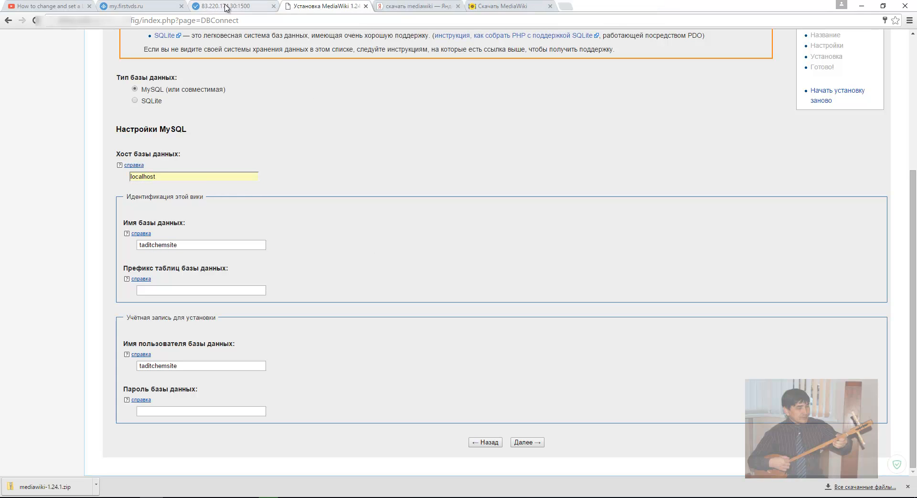
Step: Copy the database user name taditchemsiteool from ISPmanager into the installer's database username
click(226, 6)
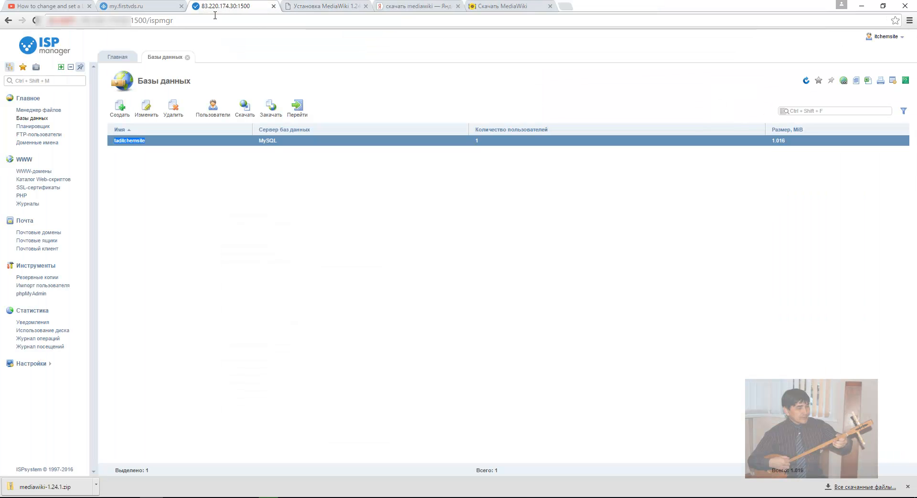
click(213, 107)
double_click(174, 152)
key(ctrl+c)
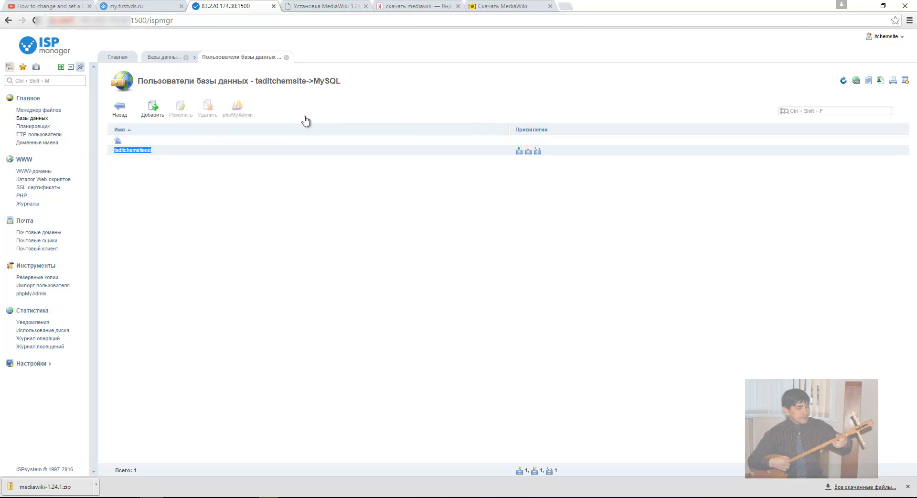
click(337, 7)
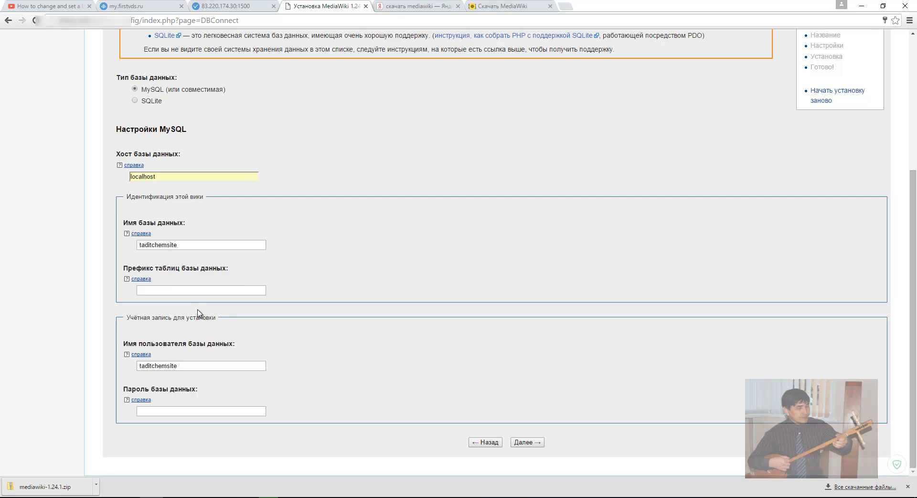
drag(203, 367, 89, 365)
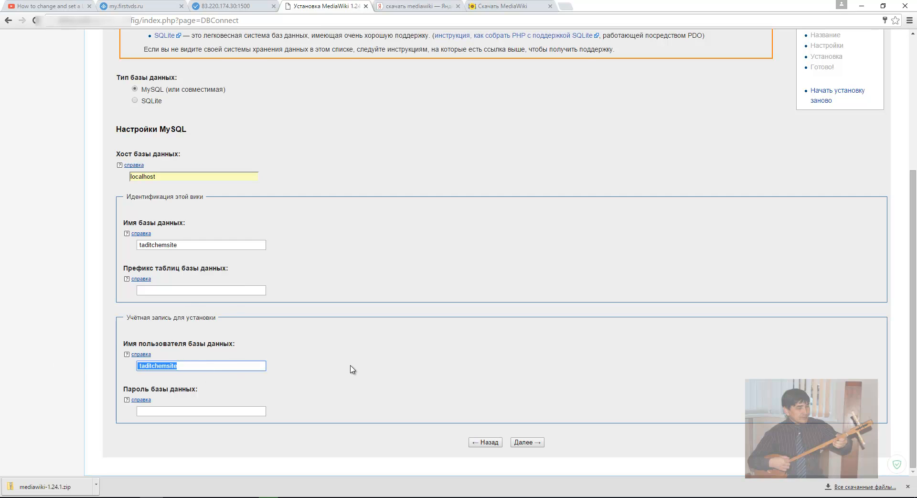
key(ctrl+v)
Step: Set the database table prefix to del
click(206, 291)
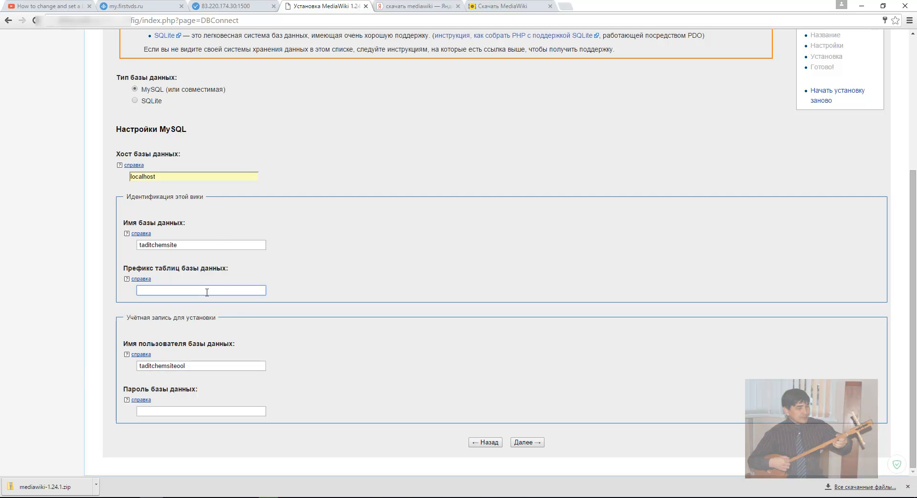
text(del)
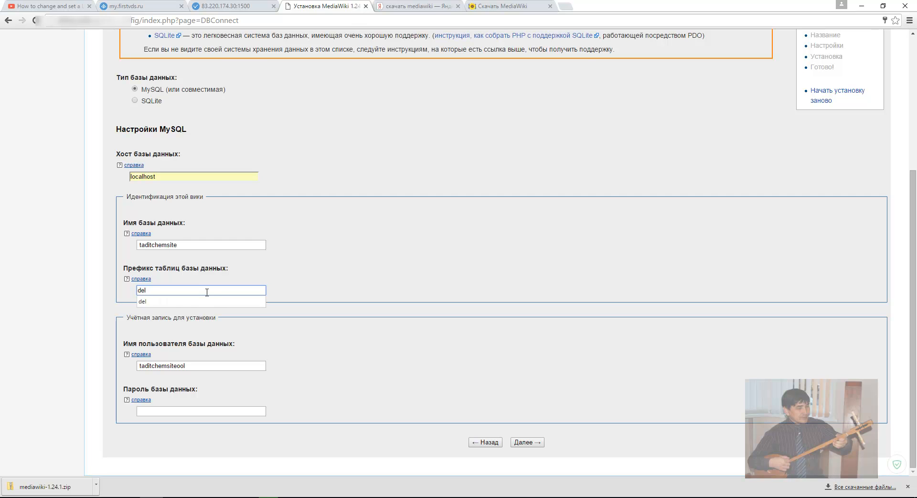
click(210, 302)
Step: Enter the database password and continue, keeping the same account for web access, the InnoDB engine and binary encoding
click(230, 411)
text(•)
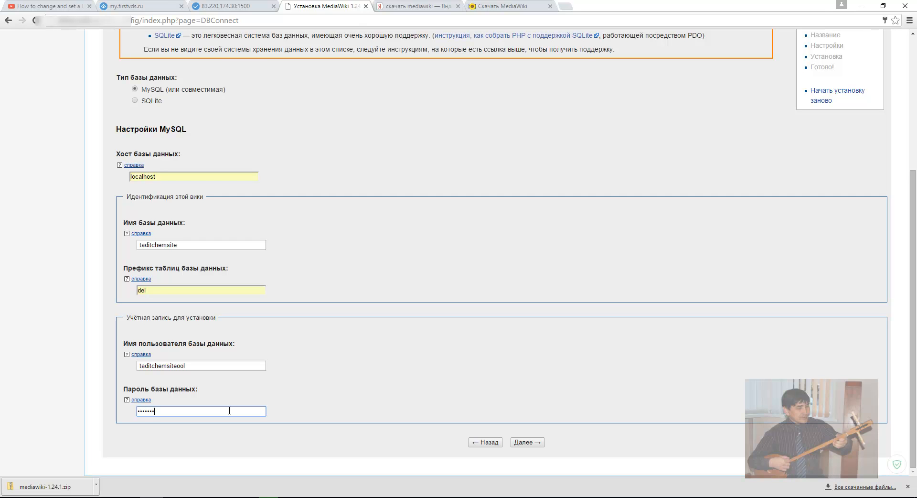
text(••••••••••••••)
click(406, 379)
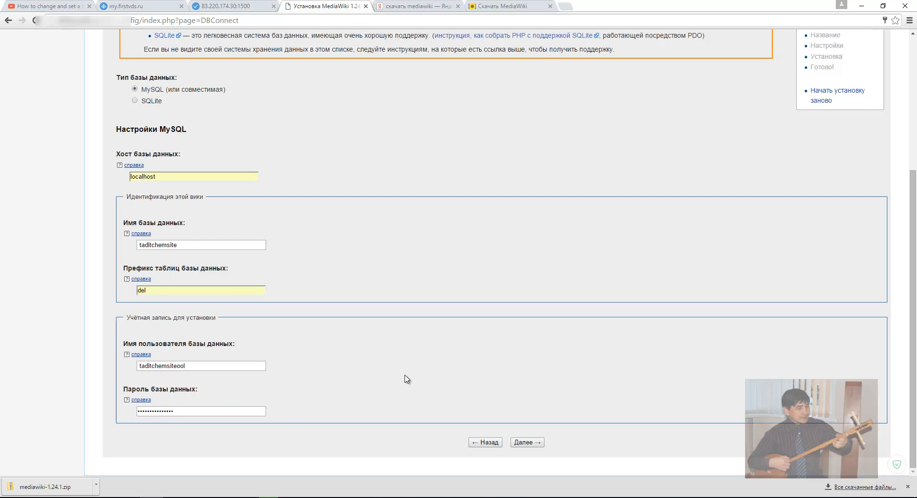
click(527, 442)
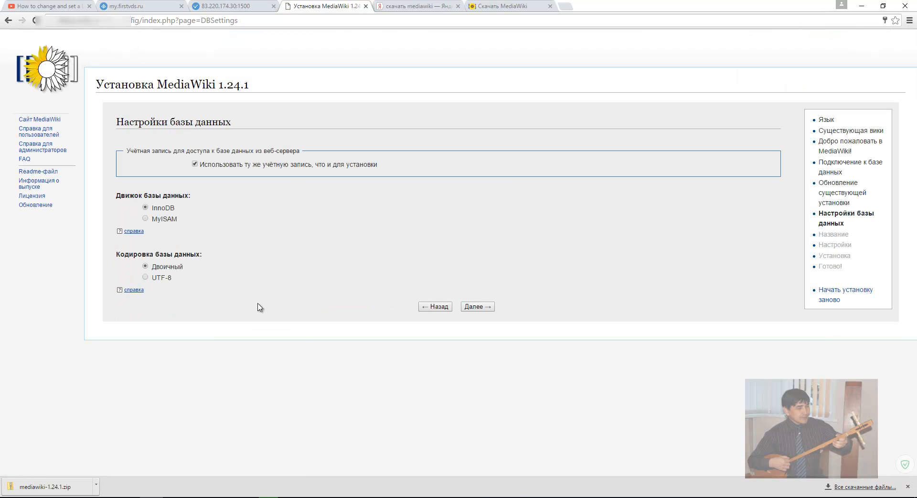
click(486, 308)
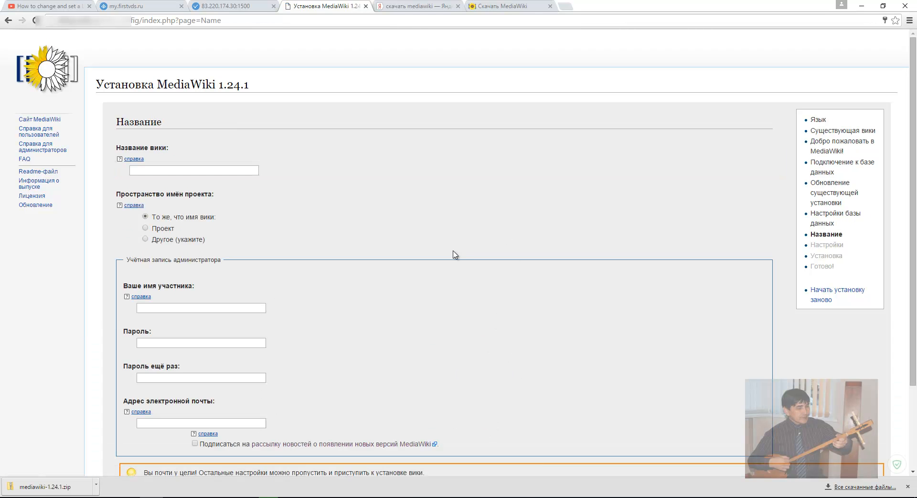
Step: Name the wiki Сайт о mediawiki
click(220, 171)
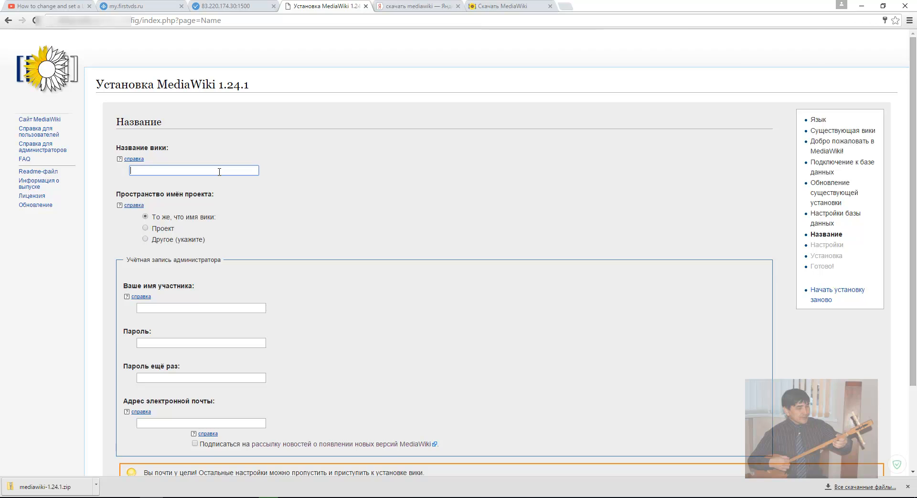
text(Сайт о medi)
text(awiki)
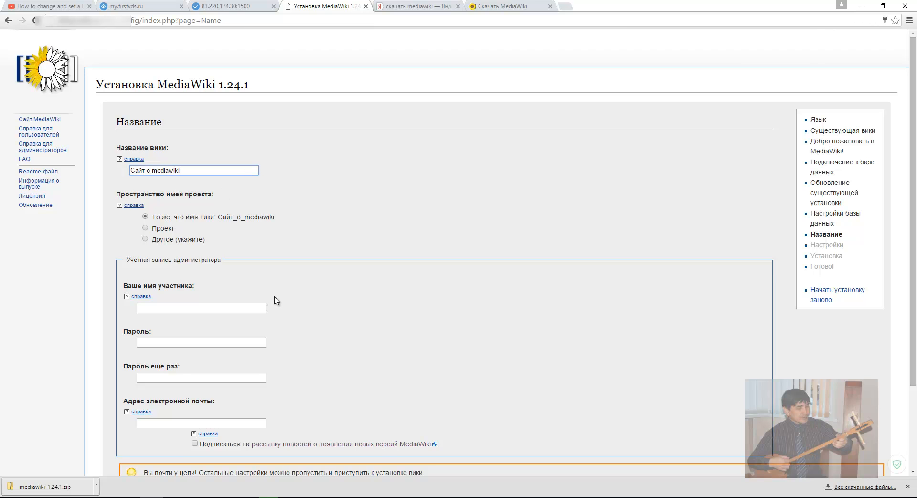
Step: Set the administrator username to wikipedder and enter and repeat the administrator password
scroll(229, 273, down, 1)
click(218, 263)
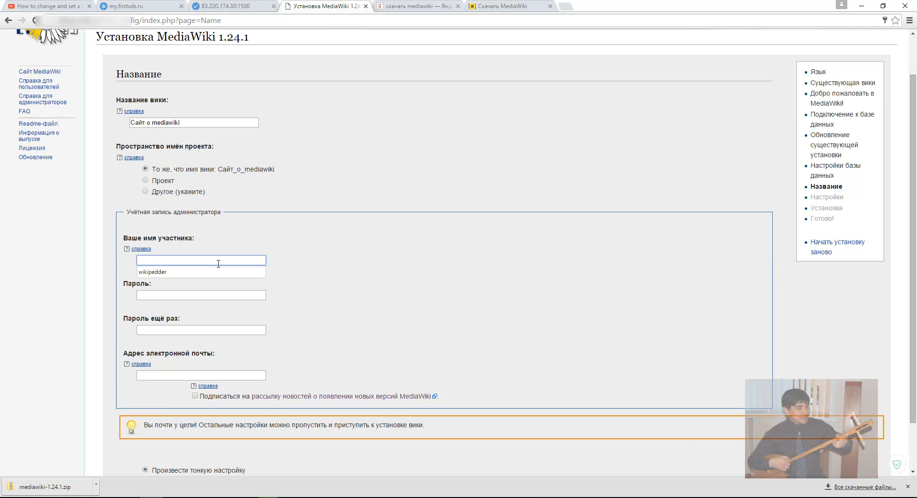
click(219, 272)
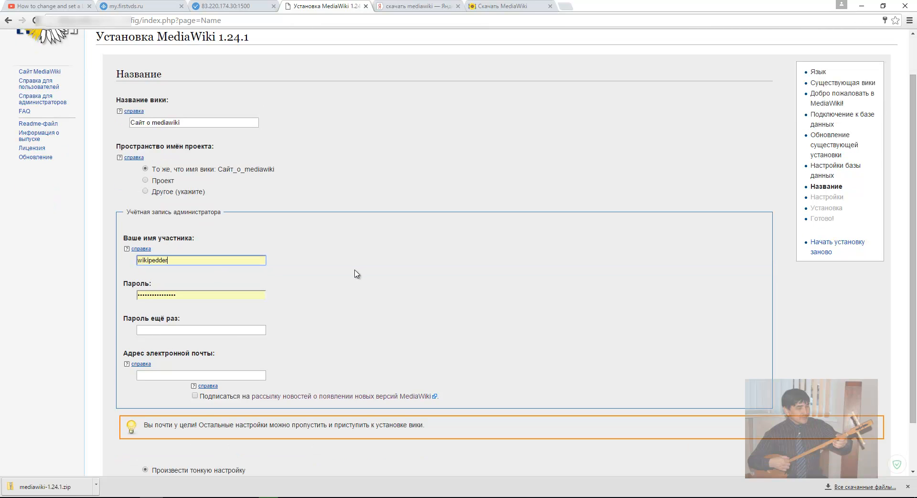
drag(222, 295, 101, 297)
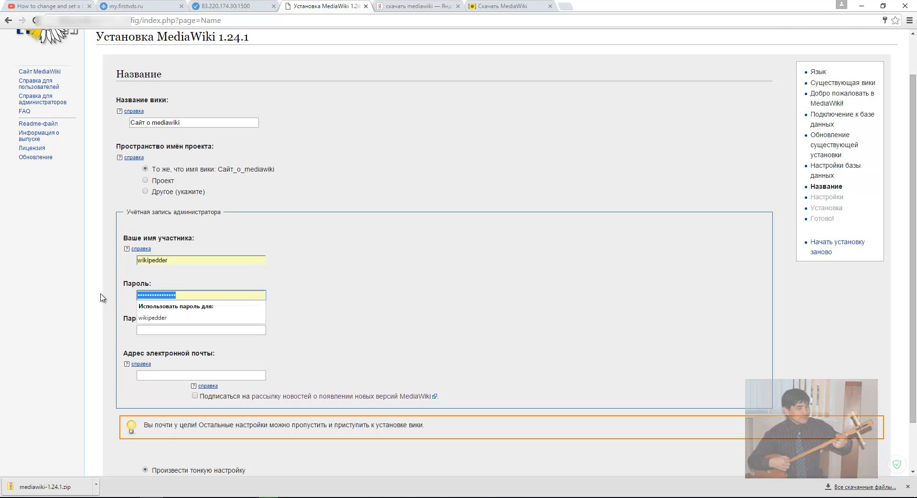
key(BackSpace)
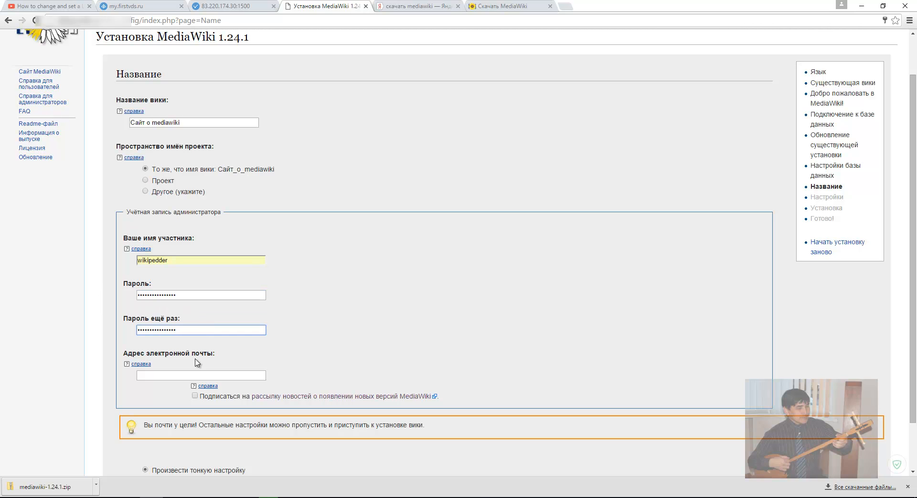
Step: Fill in the administrator's e-mail address and continue to the detailed settings
click(190, 374)
text(s)
click(191, 386)
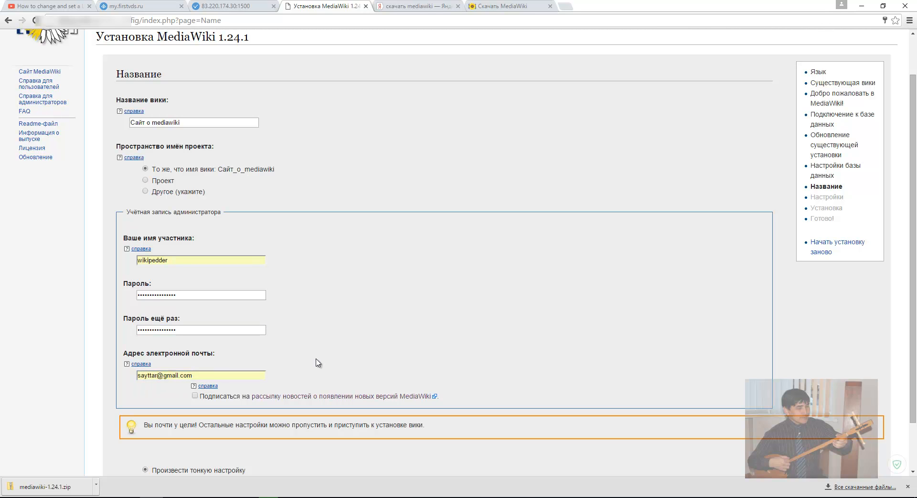
scroll(404, 334, down, 2)
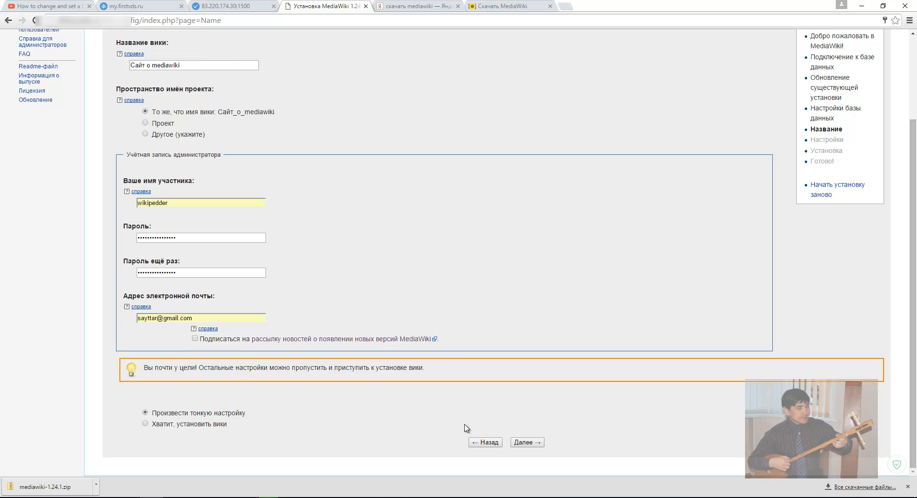
click(527, 442)
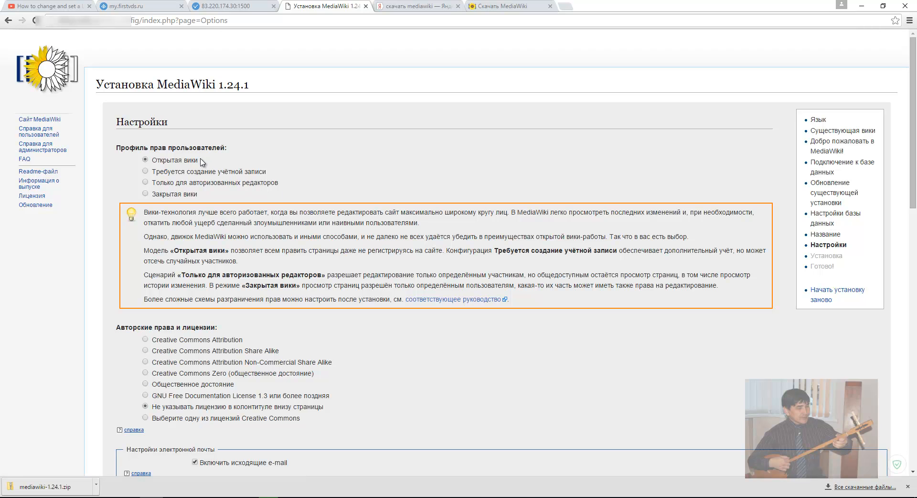
Step: Keep the open wiki rights profile and change the return e-mail address to the site's webmaster mailbox
drag(205, 163, 151, 161)
click(152, 163)
scroll(420, 286, down, 1)
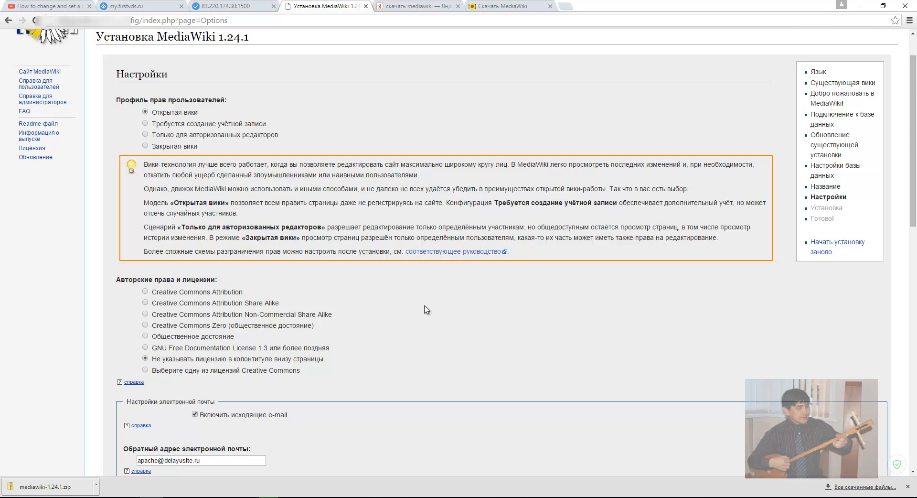
scroll(424, 311, down, 5)
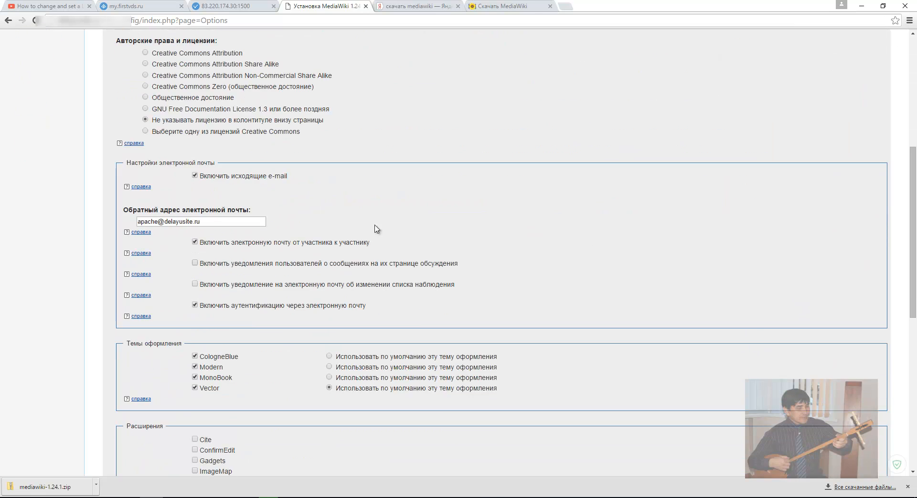
drag(158, 221, 129, 220)
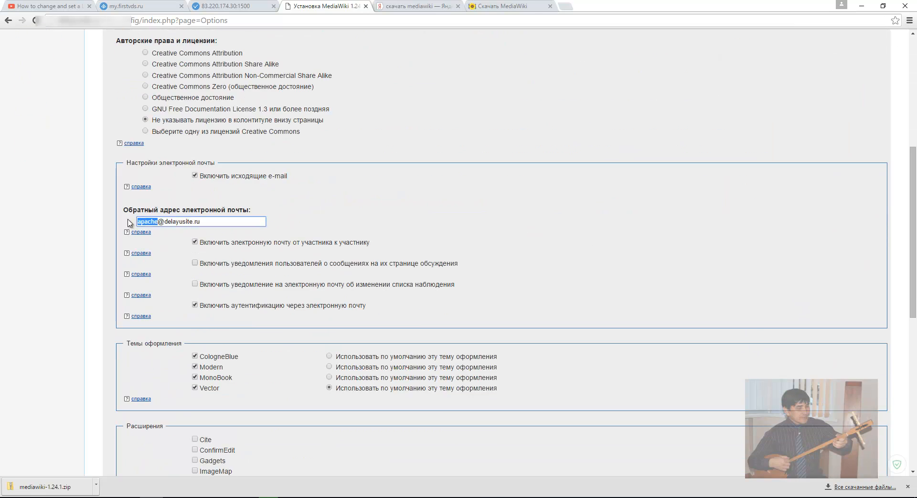
text(we)
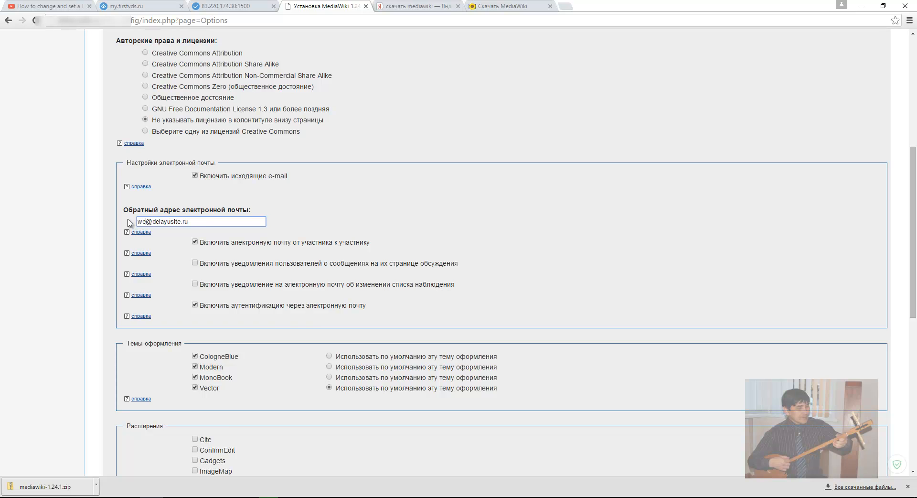
text(bmaster)
click(286, 225)
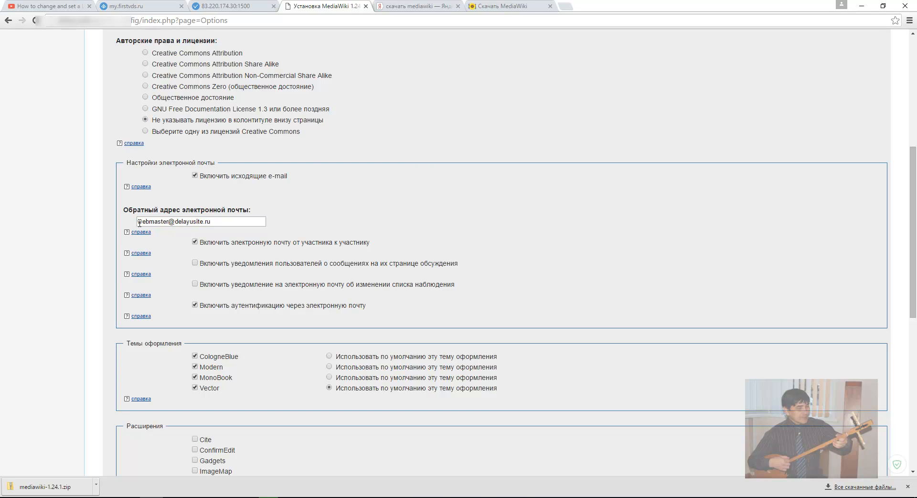
Step: Review the default skin, the extensions, the file upload options and the logo URL
scroll(395, 197, down, 3)
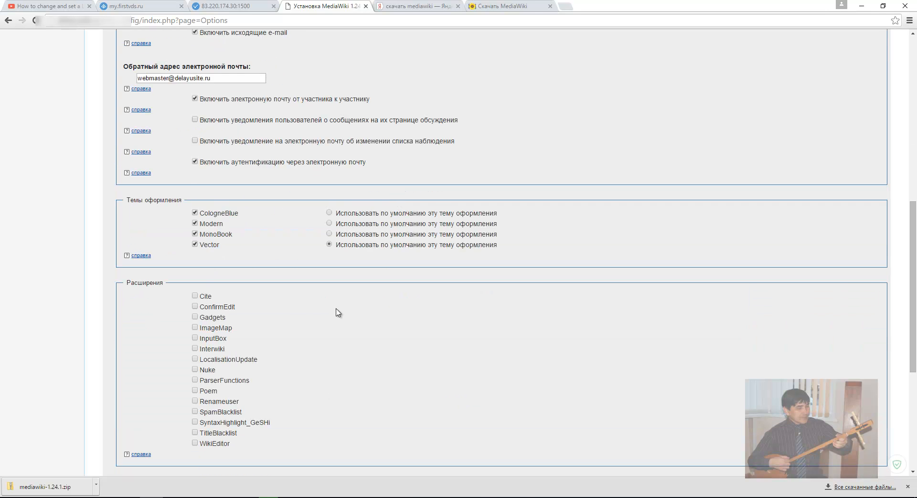
scroll(338, 313, down, 1)
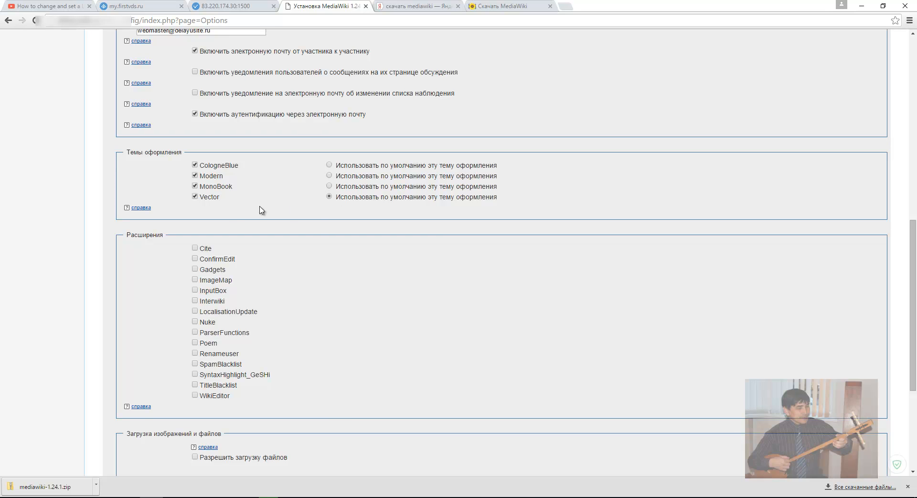
mouse_move(221, 199)
mouse_down()
mouse_move(195, 199)
mouse_move(232, 198)
mouse_up()
scroll(406, 331, down, 5)
scroll(403, 330, up, 1)
scroll(404, 330, down, 1)
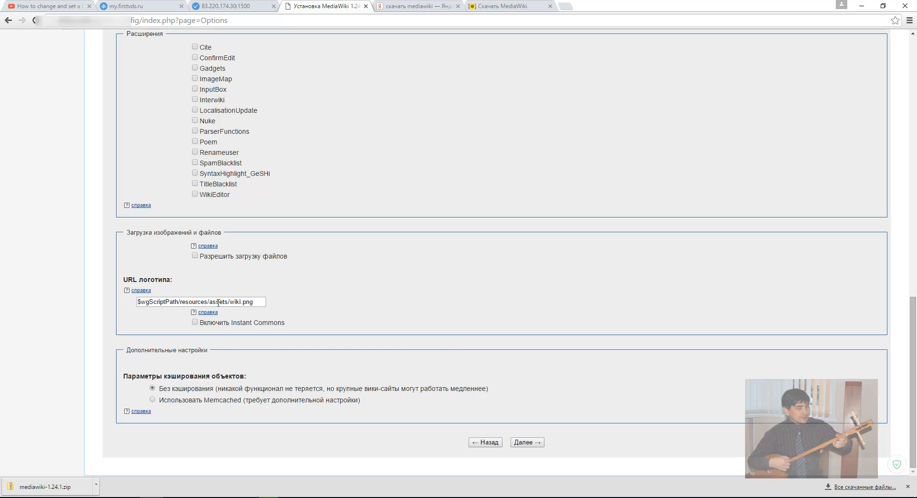
drag(256, 304, 235, 305)
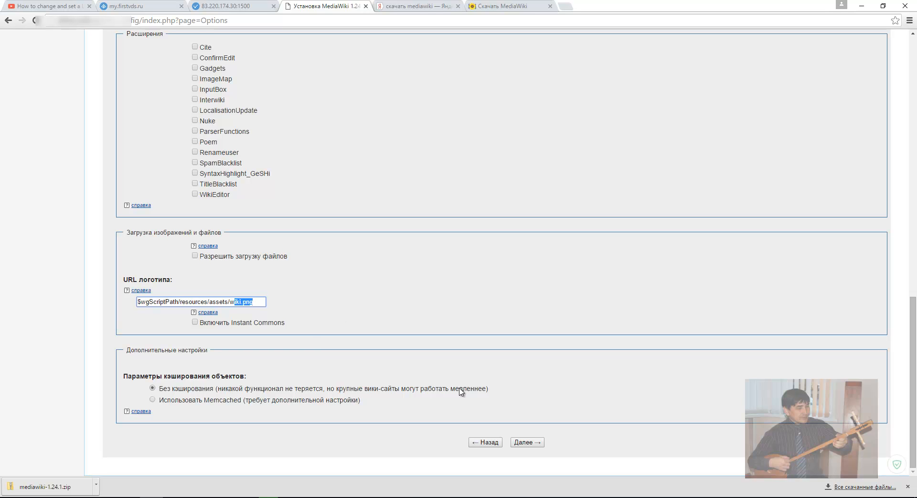
Step: Accept the remaining settings, run the MediaWiki installation and finish it to obtain the LocalSettings.php file
click(539, 442)
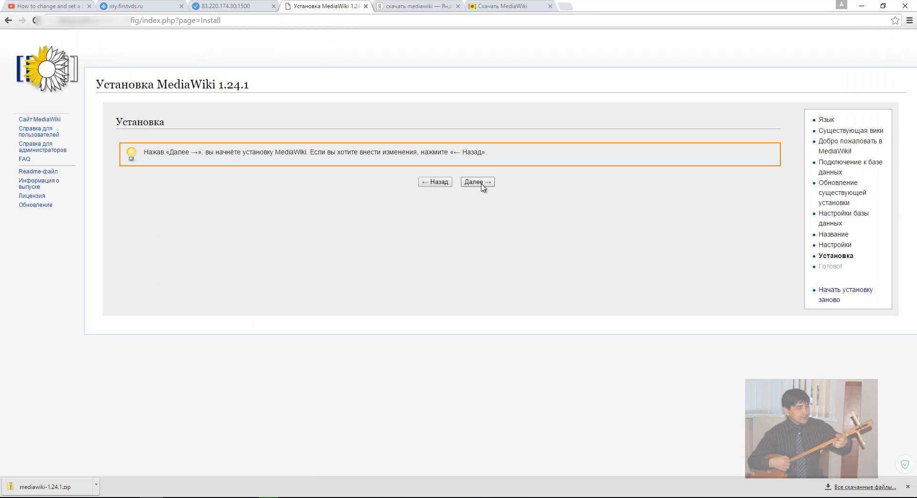
click(482, 187)
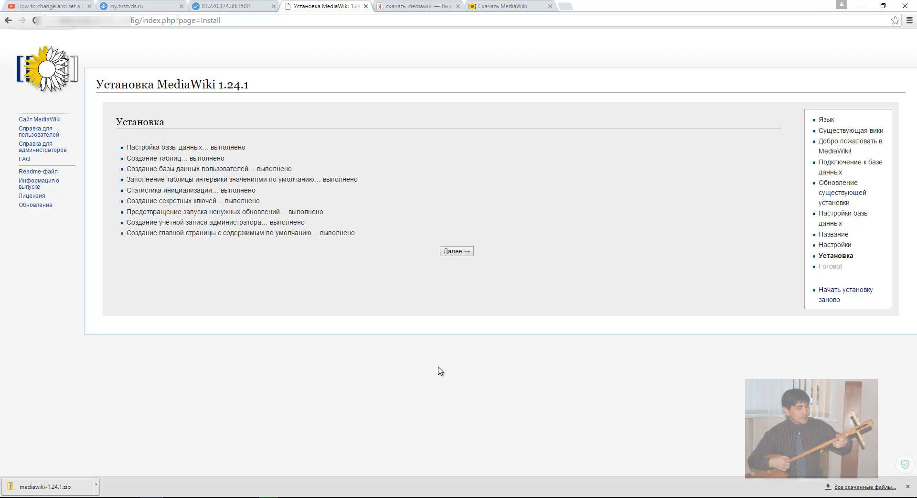
click(465, 253)
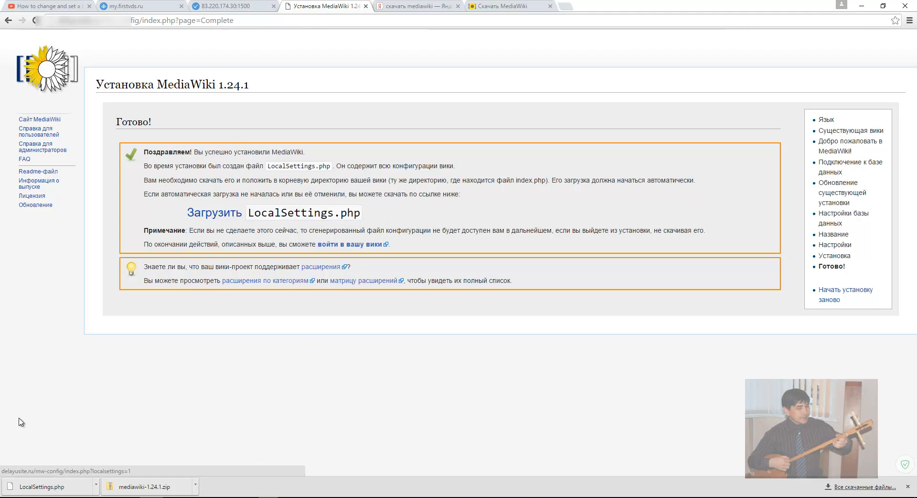
Step: Show the downloaded LocalSettings.php in its folder and check the installer's instruction on where to place it
click(96, 484)
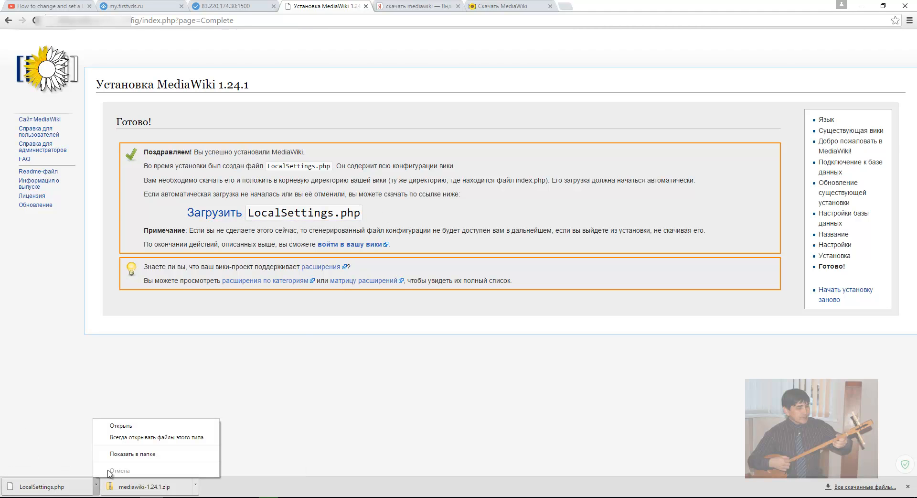
click(143, 455)
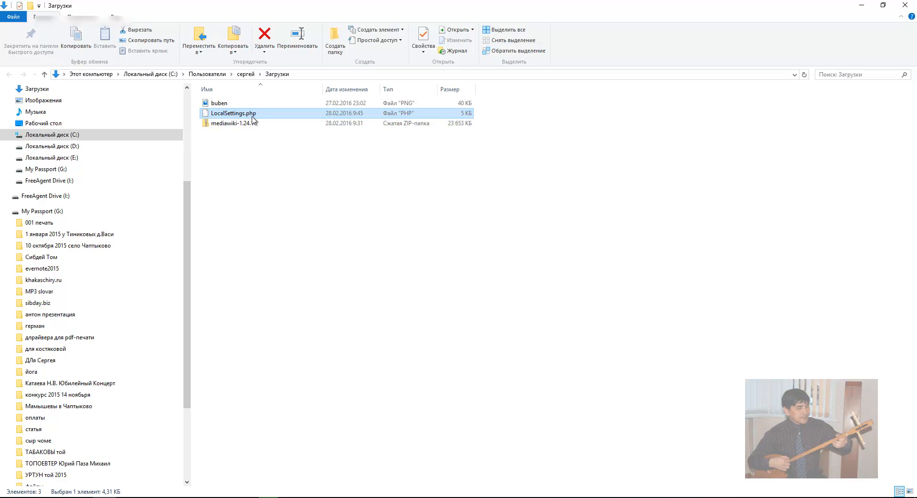
key(alt+Tab)
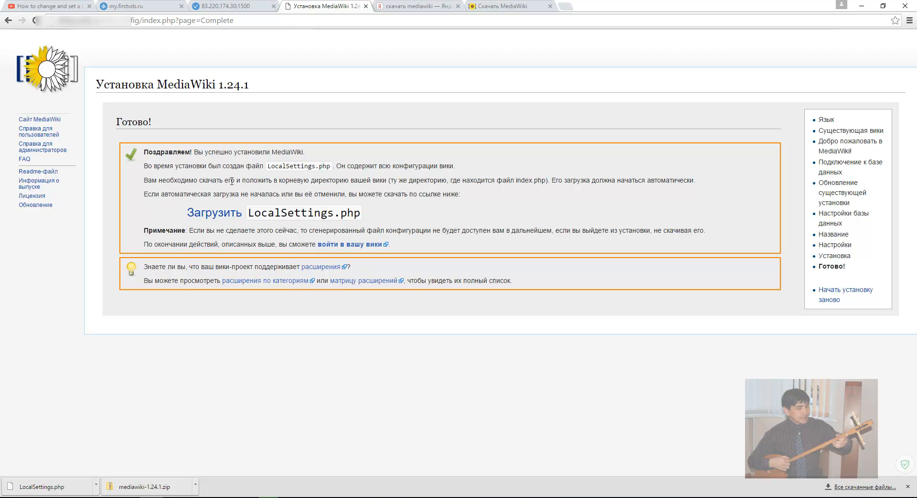
drag(241, 181, 387, 181)
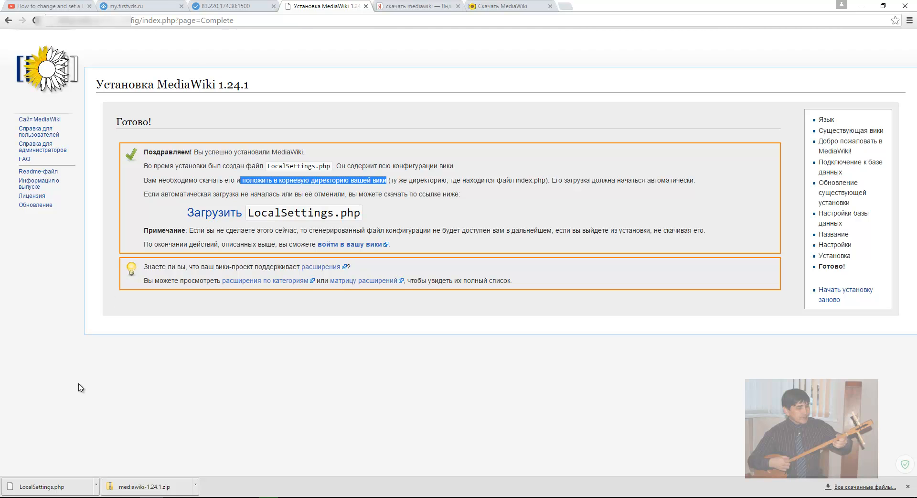
Step: Switch to ISPmanager, open the root directory of the delayusite.ru WWW domain and locate index.php in it
click(227, 8)
click(190, 283)
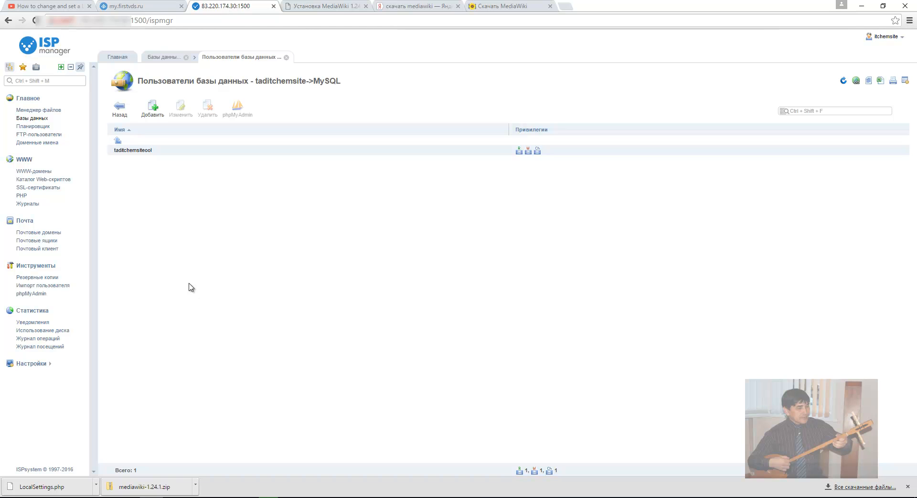
click(54, 172)
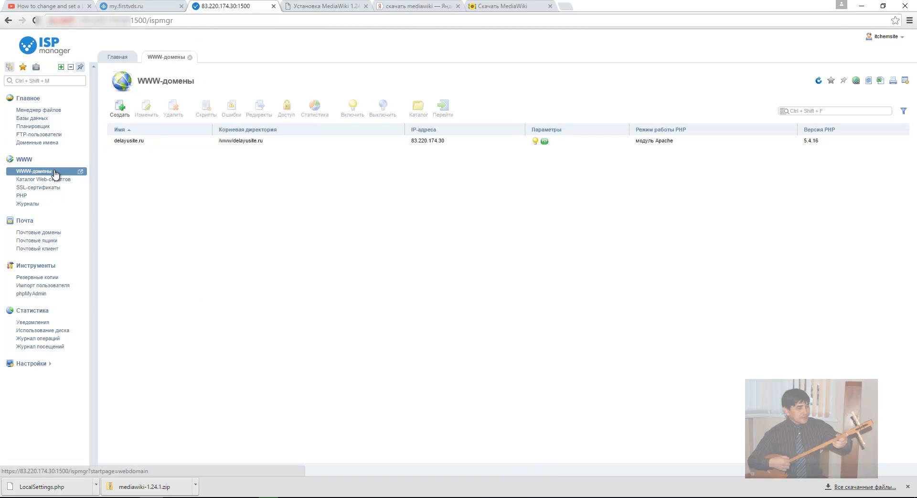
click(339, 142)
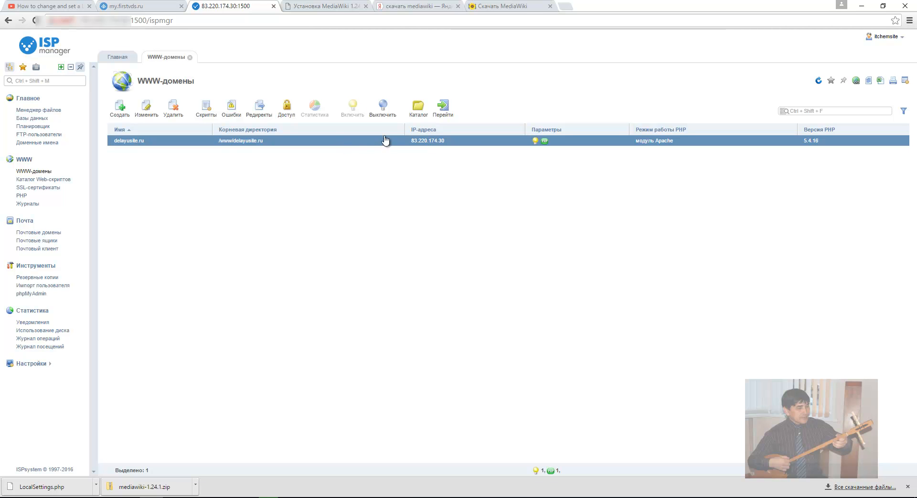
click(418, 109)
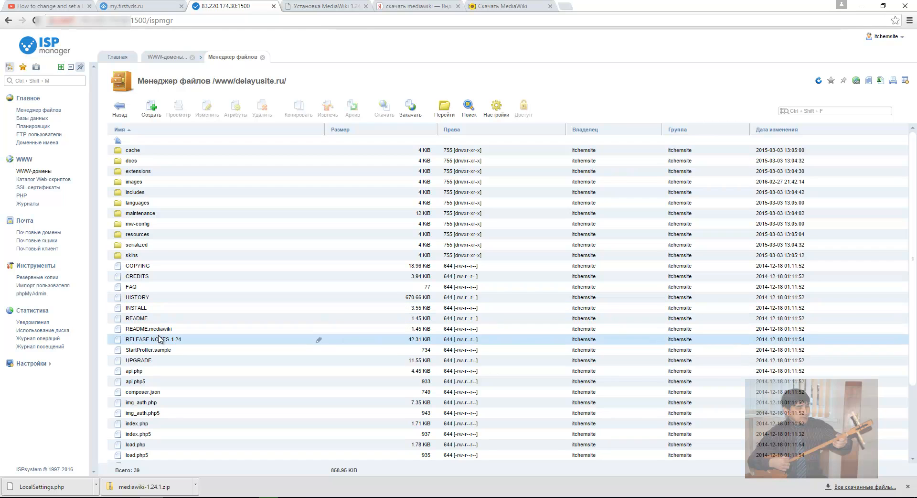
scroll(154, 380, down, 2)
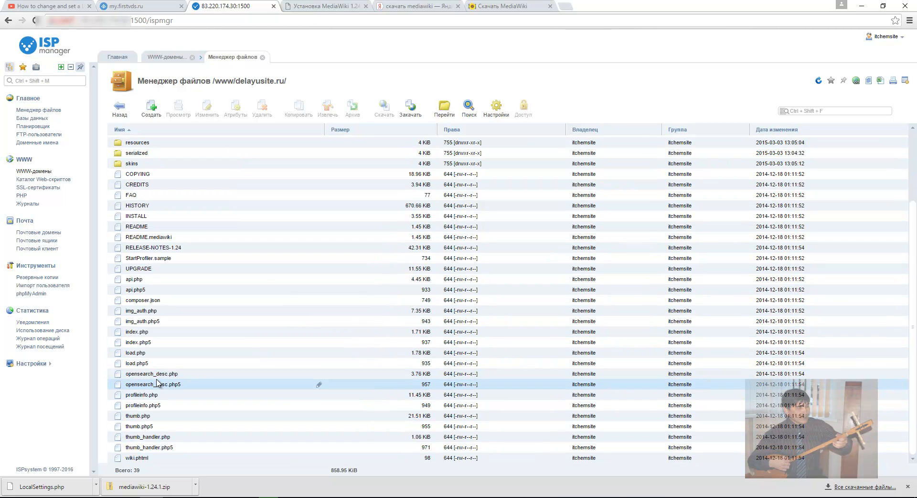
click(158, 334)
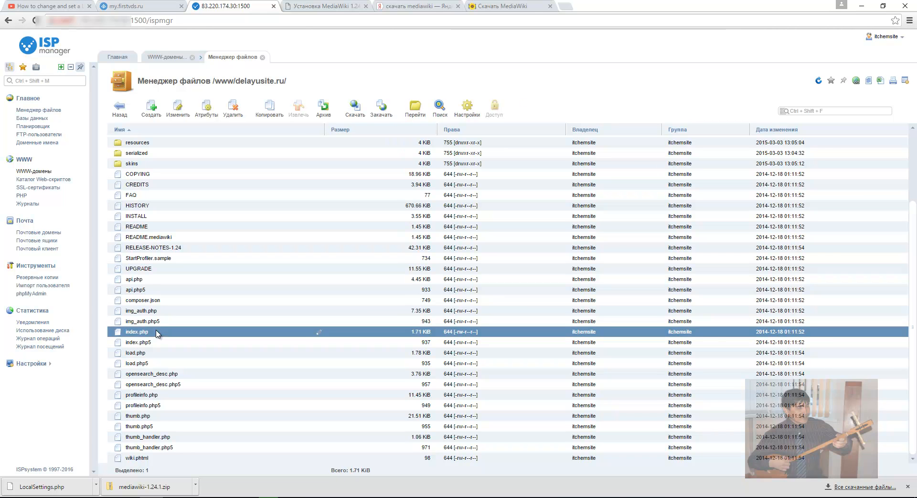
scroll(364, 326, up, 3)
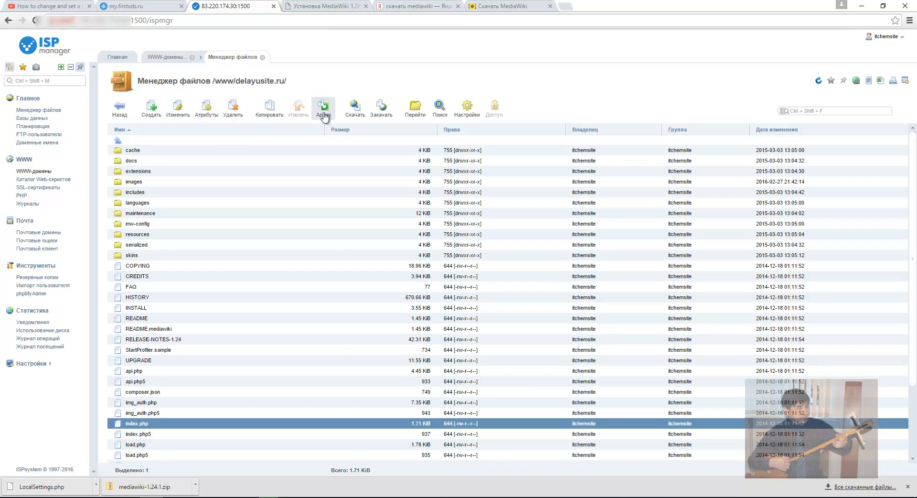
Step: Upload LocalSettings.php from the local computer into the /www/delayusite.ru/ directory
click(356, 109)
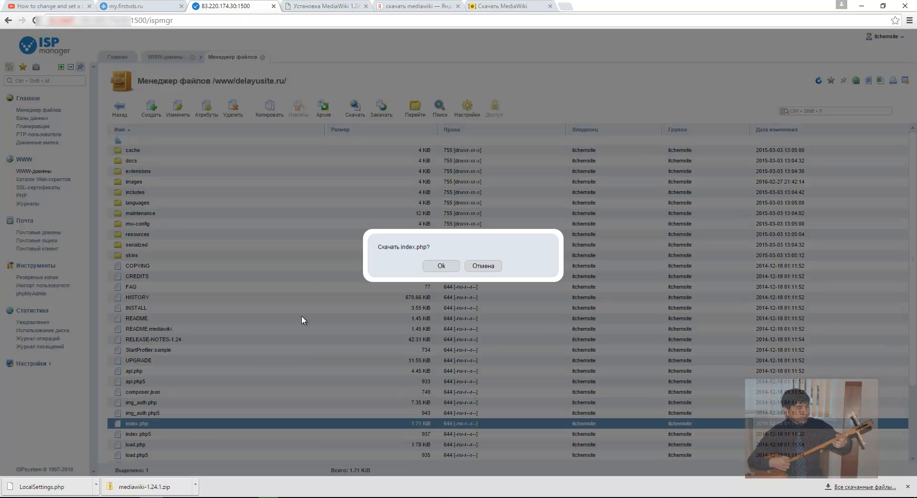
click(485, 267)
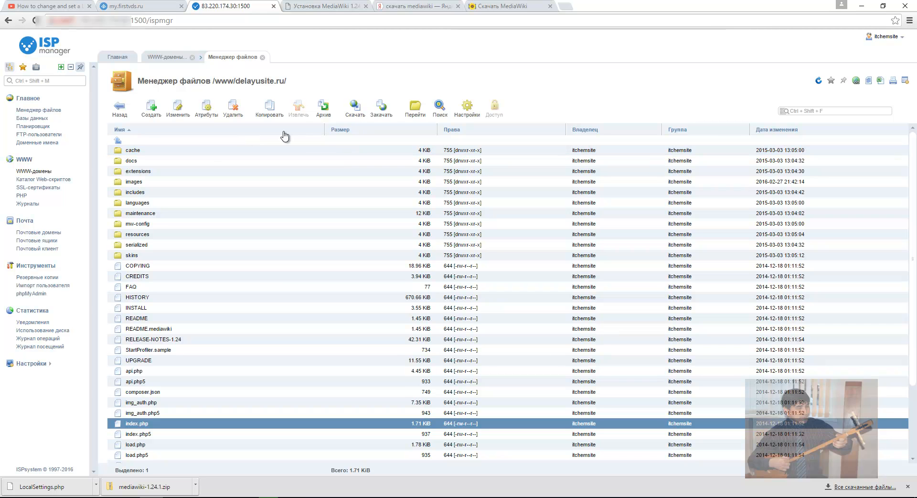
click(381, 108)
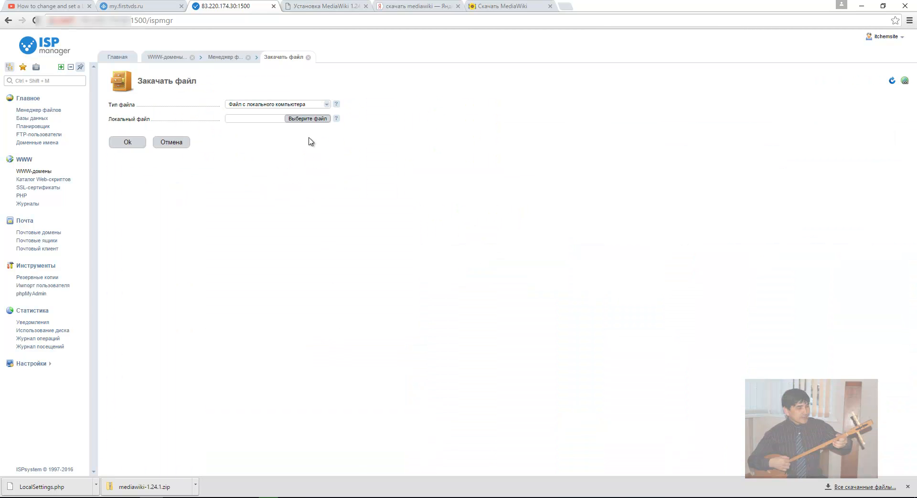
click(308, 118)
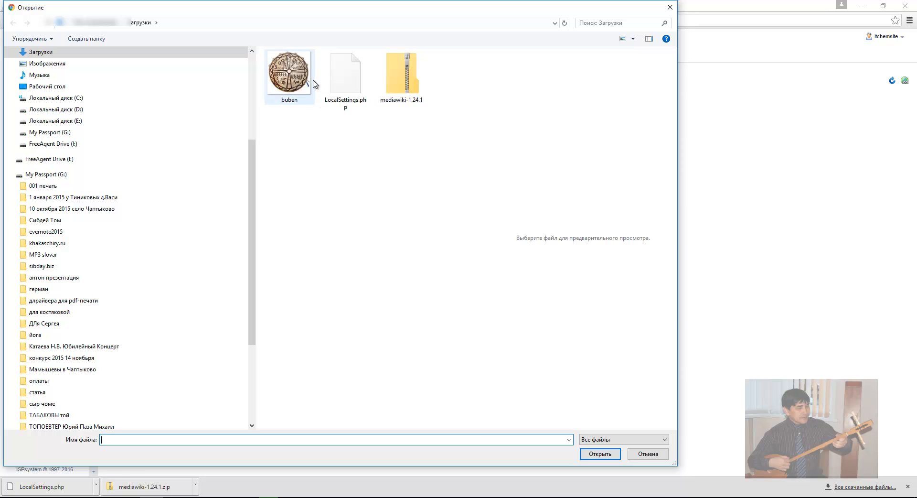
click(345, 76)
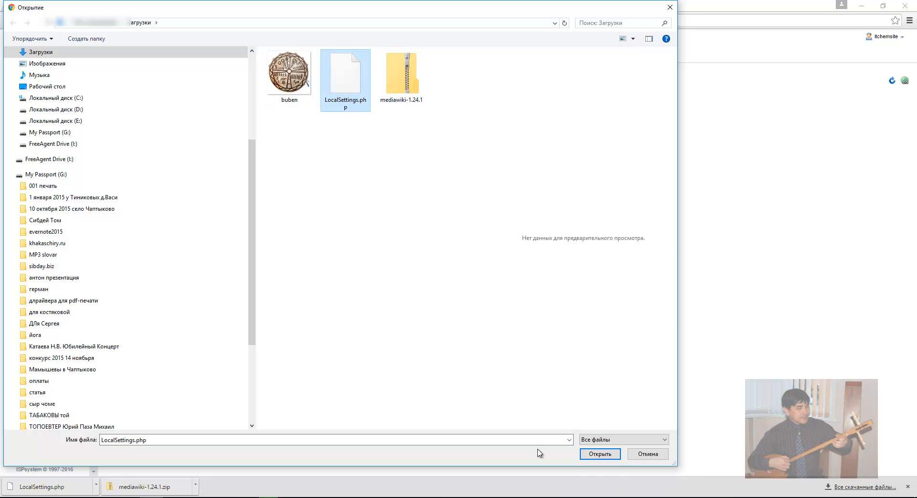
click(599, 454)
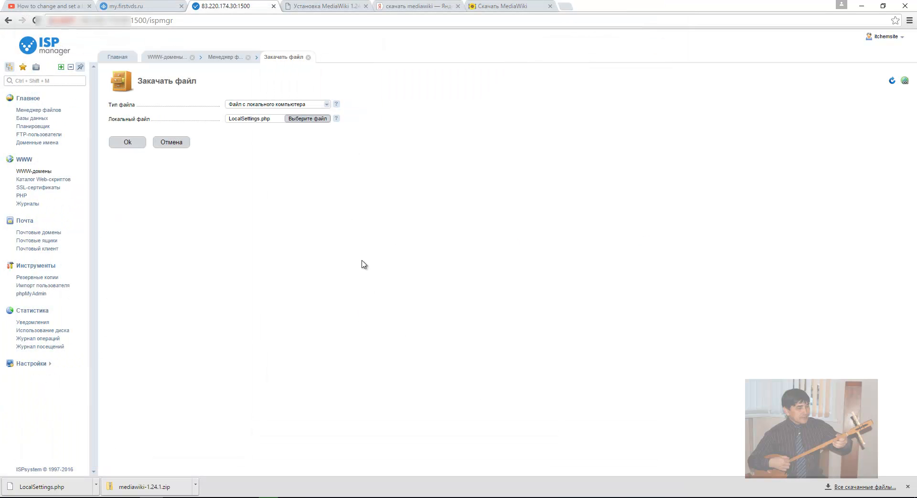
click(130, 142)
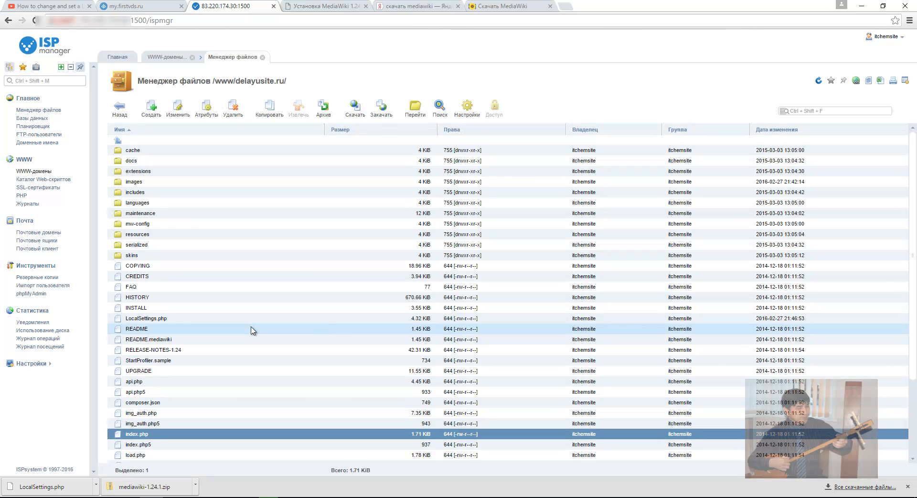
Step: Open the uploaded LocalSettings.php, look through its contents and close it without saving
scroll(201, 286, down, 3)
click(187, 216)
scroll(237, 351, up, 2)
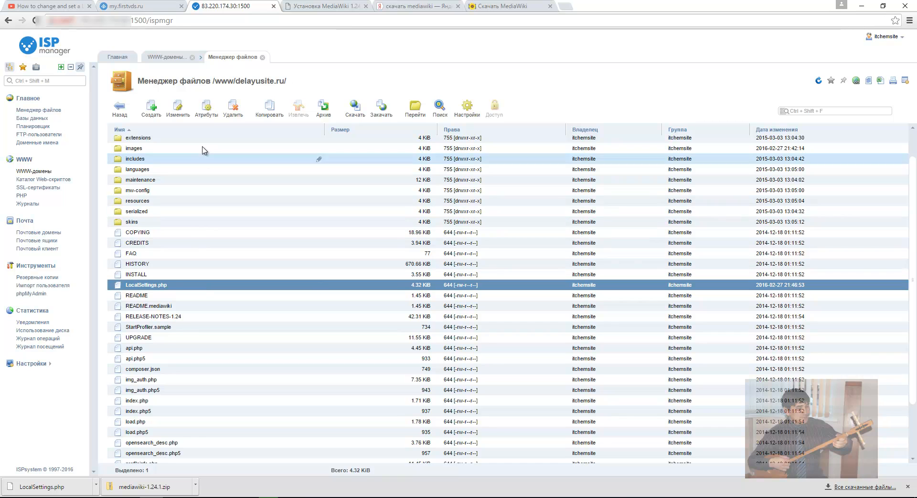
click(184, 112)
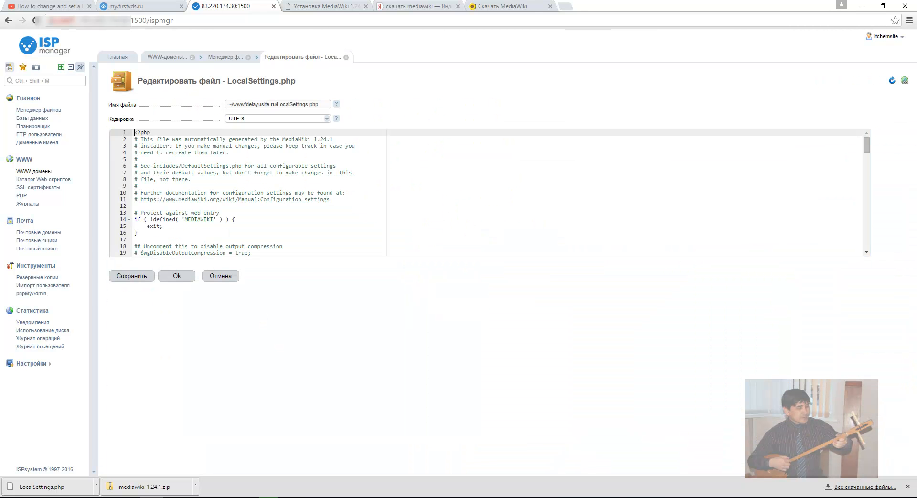
scroll(288, 196, down, 4)
scroll(288, 198, up, 5)
click(226, 292)
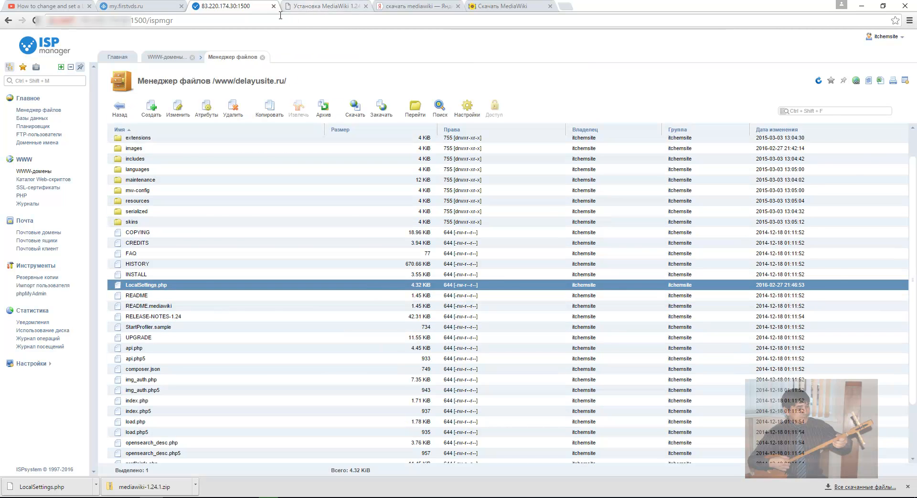
click(326, 7)
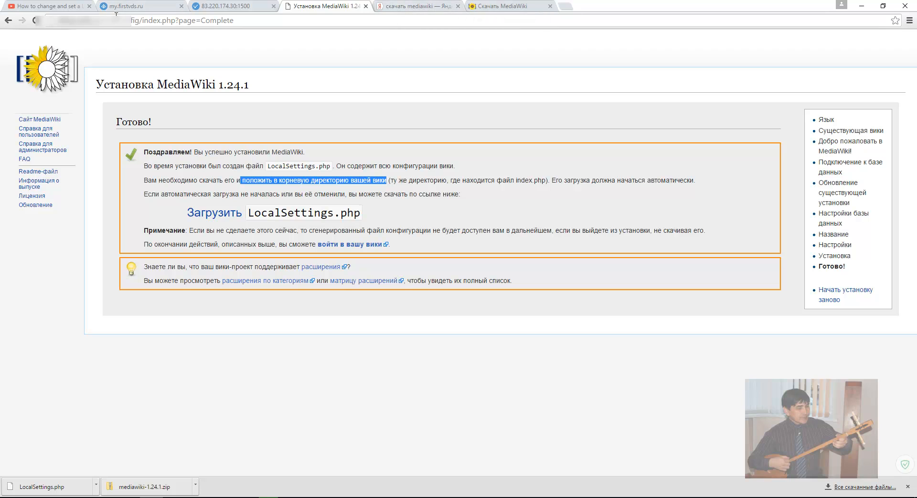
click(101, 19)
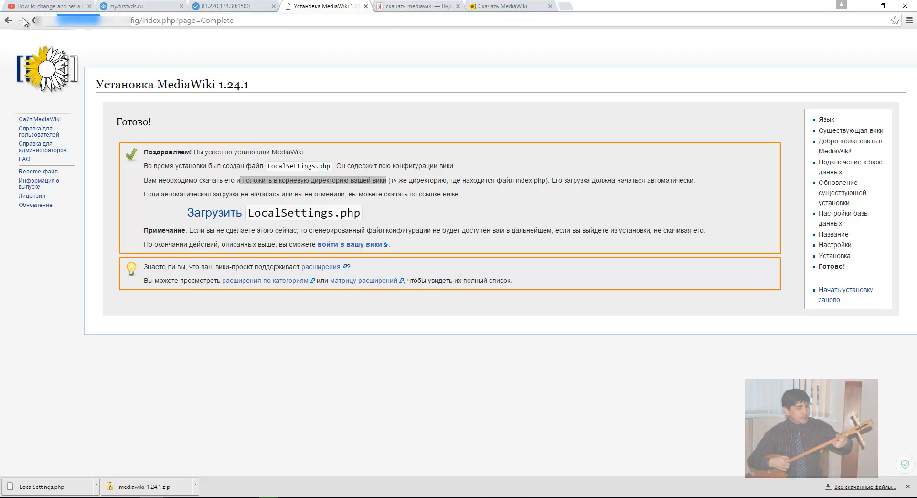
click(566, 6)
text(http://delayusite.ru/)
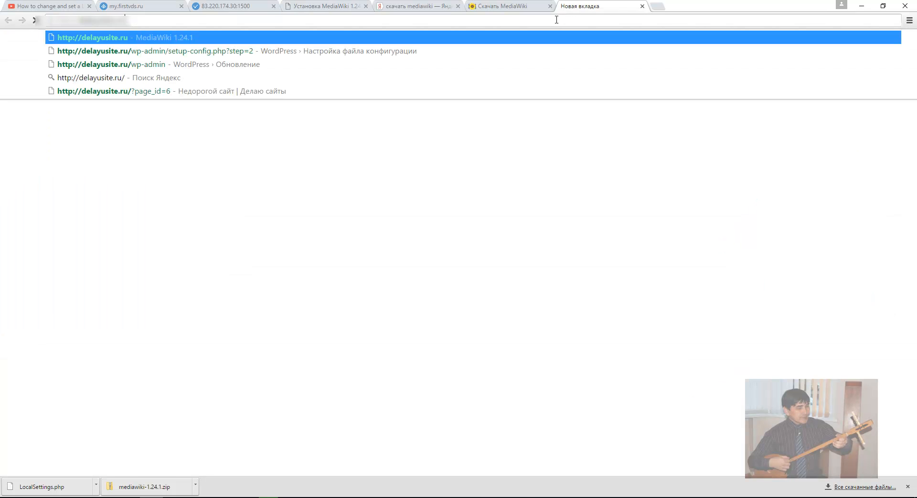
key(Return)
drag(596, 11, 411, 7)
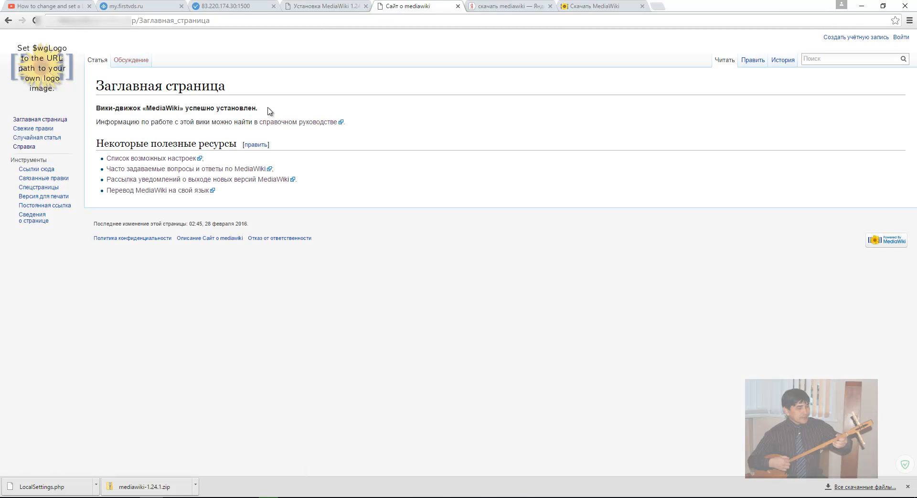
drag(268, 109, 97, 107)
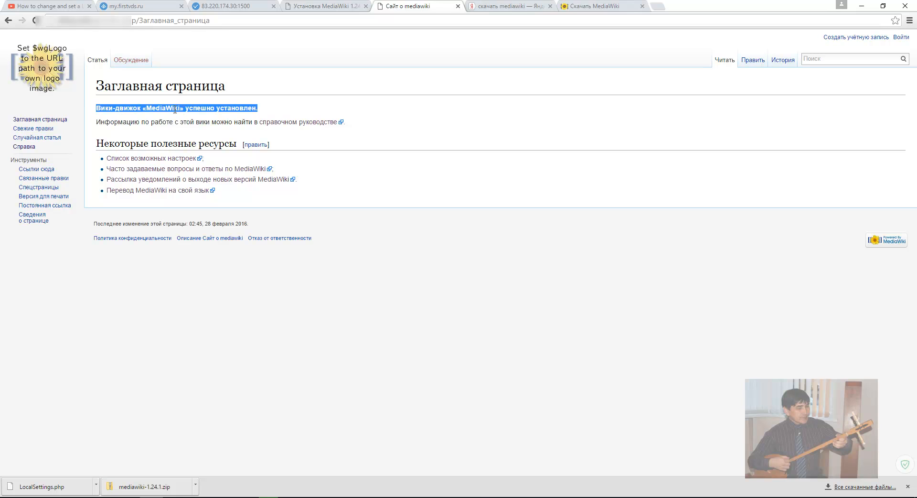
click(274, 112)
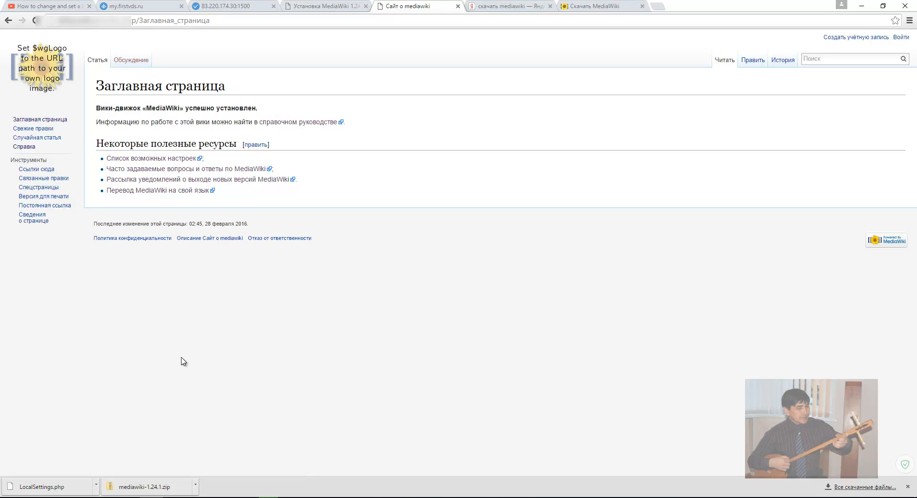
Step: Return to ISPmanager and locate the $wgLogo line with the wiki.png path in the LocalSettings.php editor
click(306, 7)
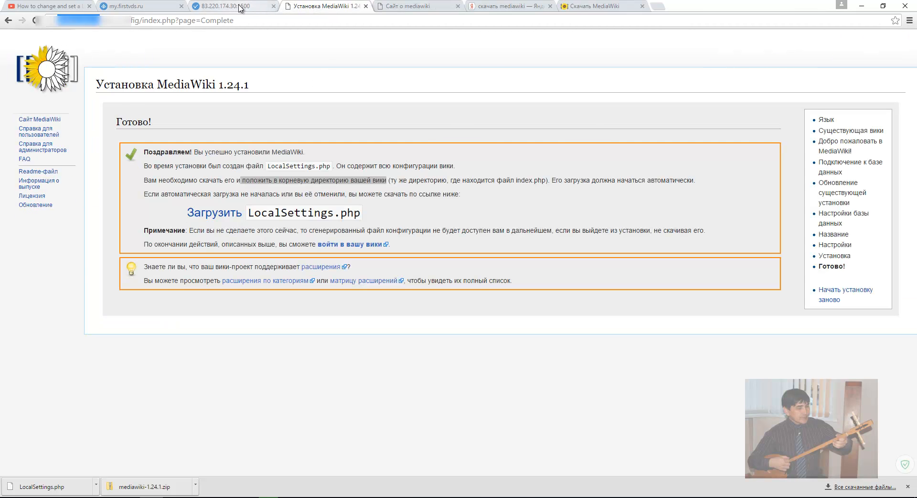
click(224, 7)
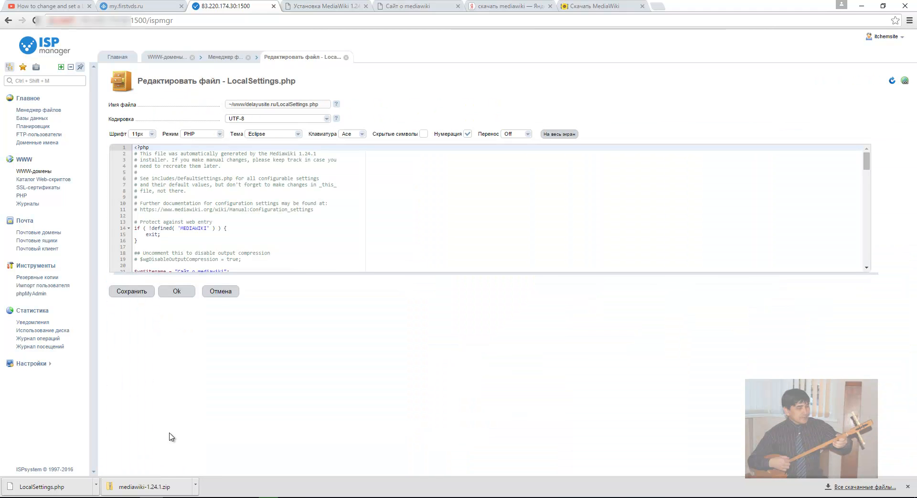
scroll(299, 231, down, 5)
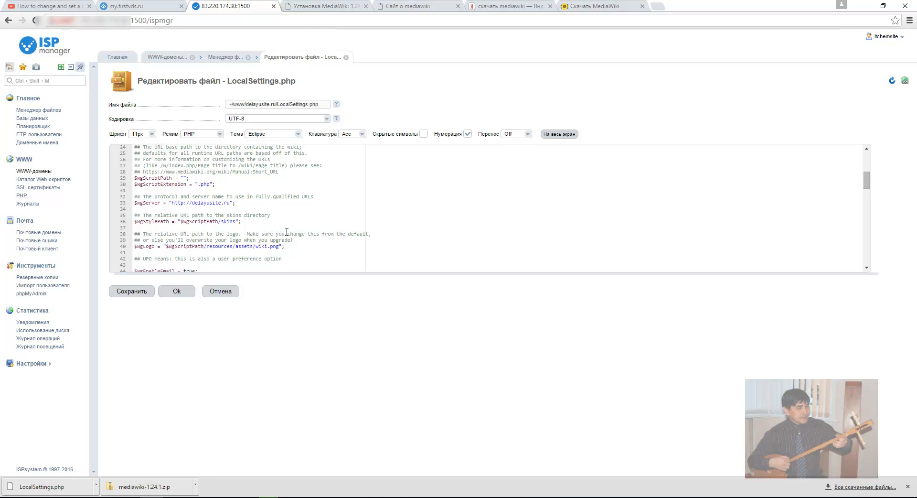
scroll(287, 232, down, 1)
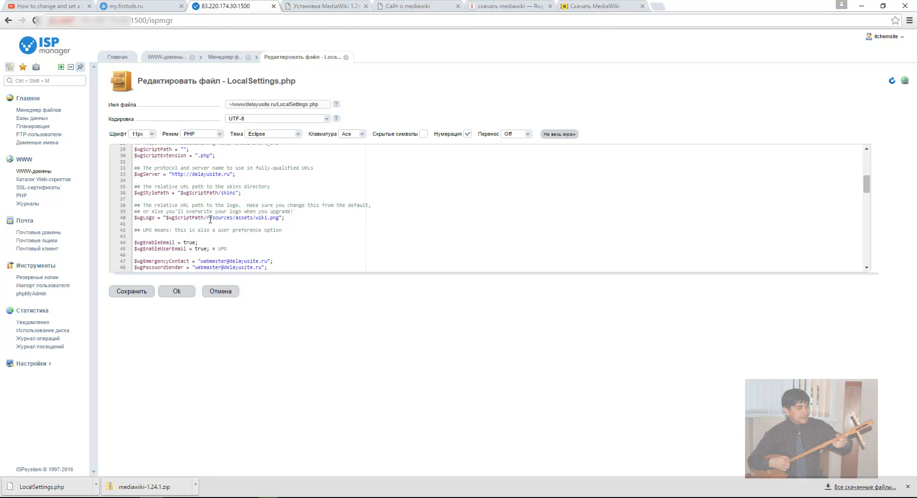
click(256, 218)
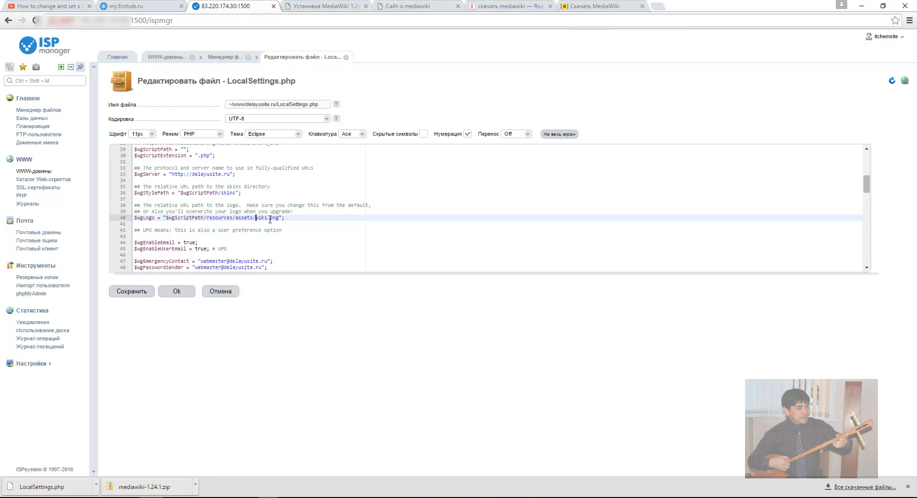
Step: Open the same ISPmanager address in a second browser tab and place it beside the first ISPmanager tab
click(188, 24)
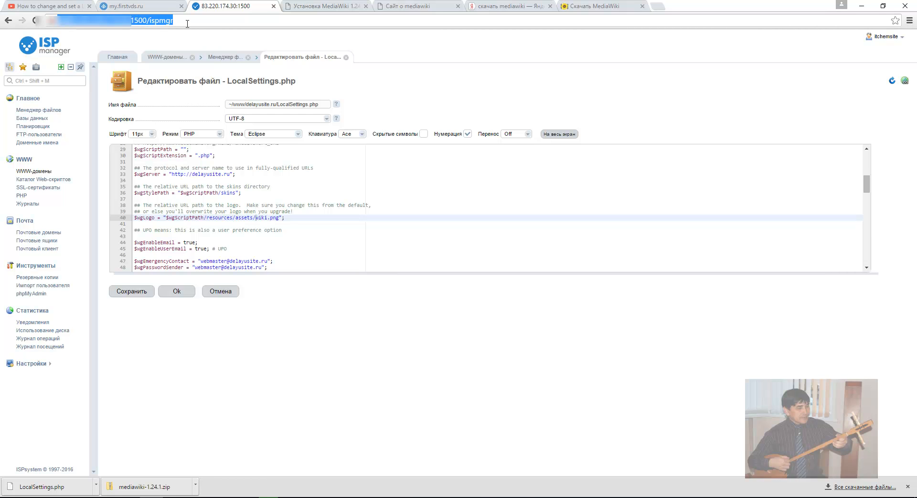
click(657, 6)
text(https://83.220.174.30:1500/ispmgr)
key(Return)
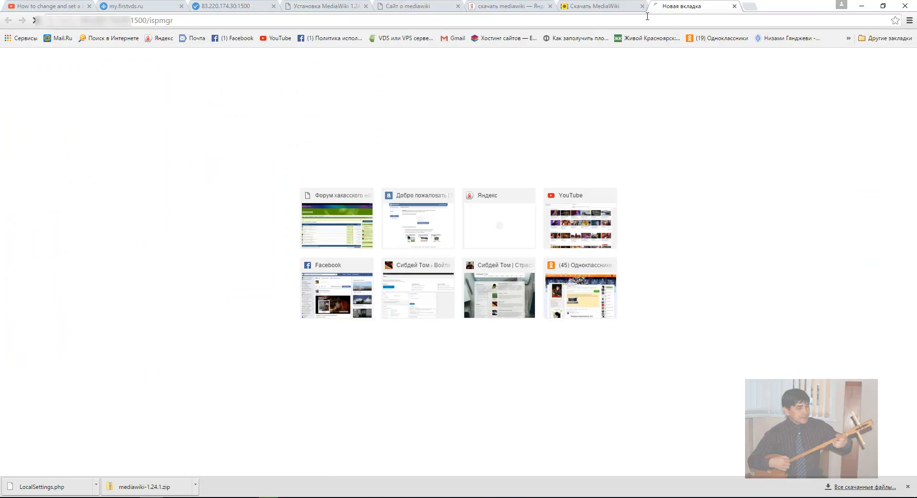
drag(672, 9, 298, 5)
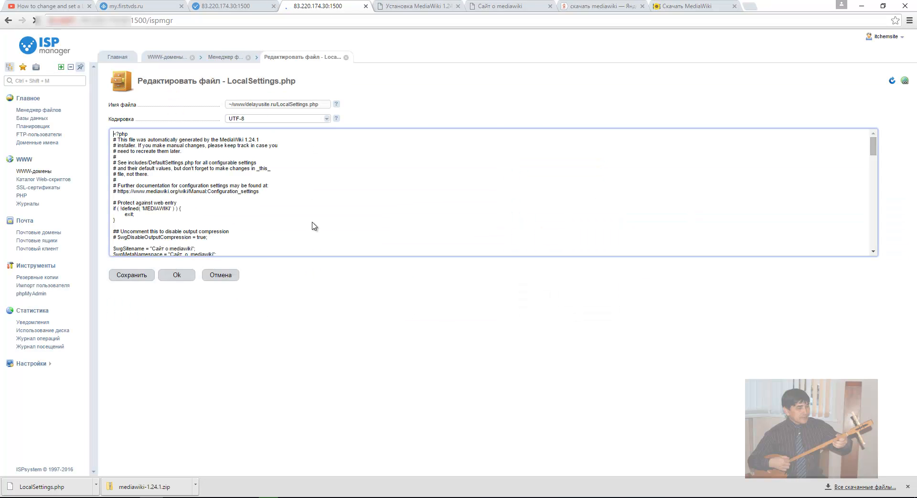
Step: In the second ISPmanager tab, browse the delayusite.ru site files to the resources/assets folder and select wiki.png
click(47, 172)
click(277, 140)
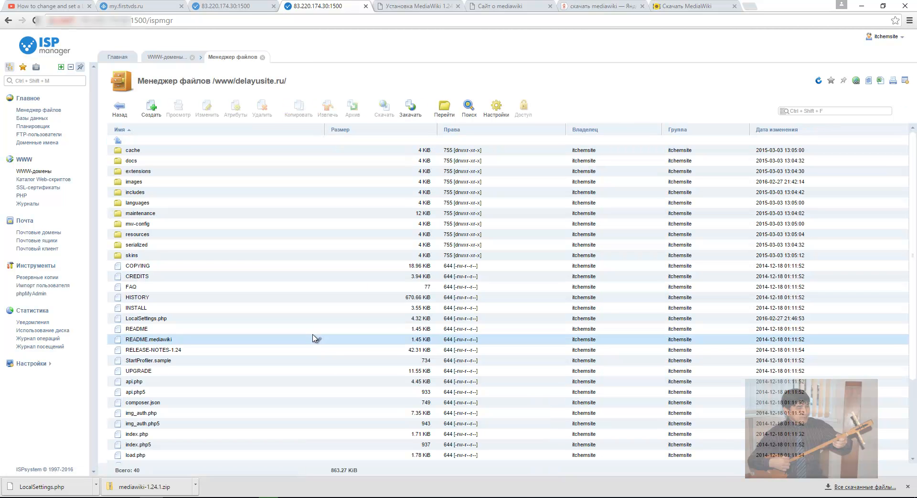
click(200, 238)
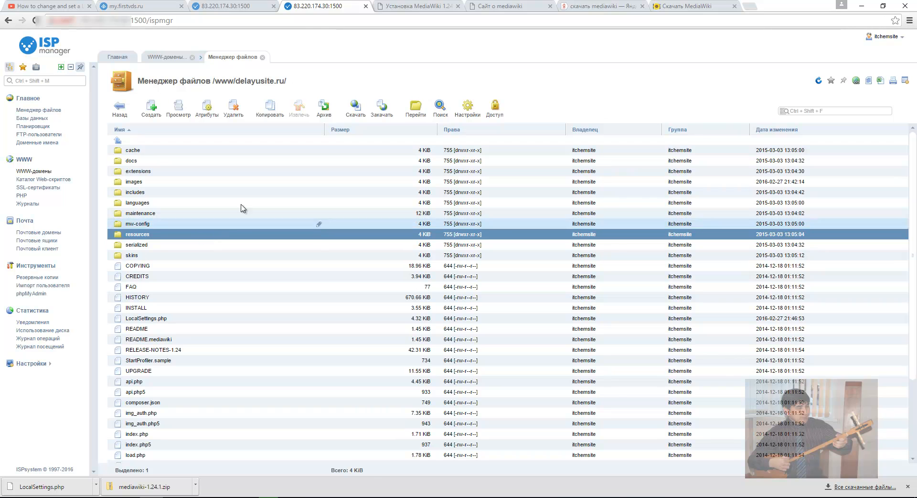
click(180, 114)
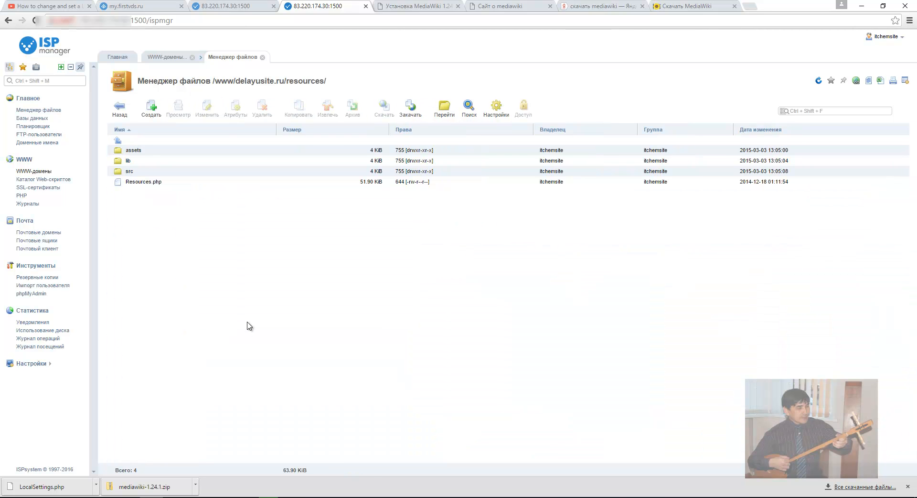
click(174, 153)
click(178, 108)
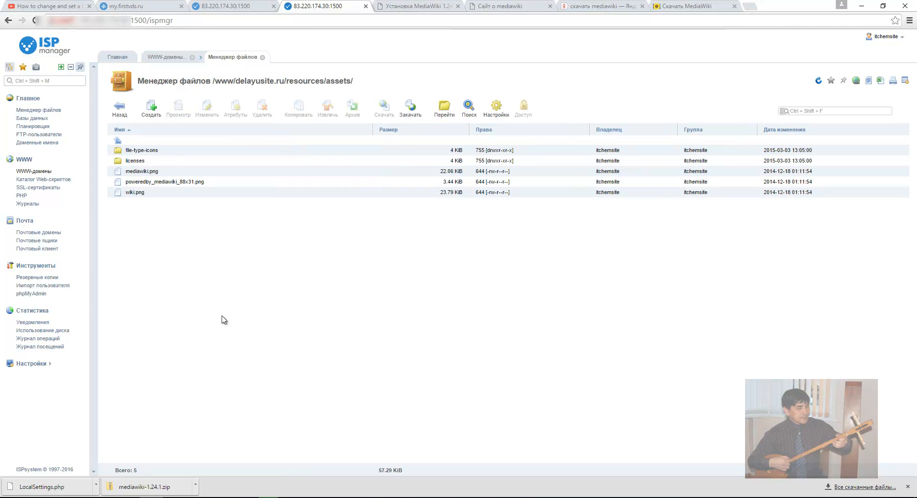
click(150, 194)
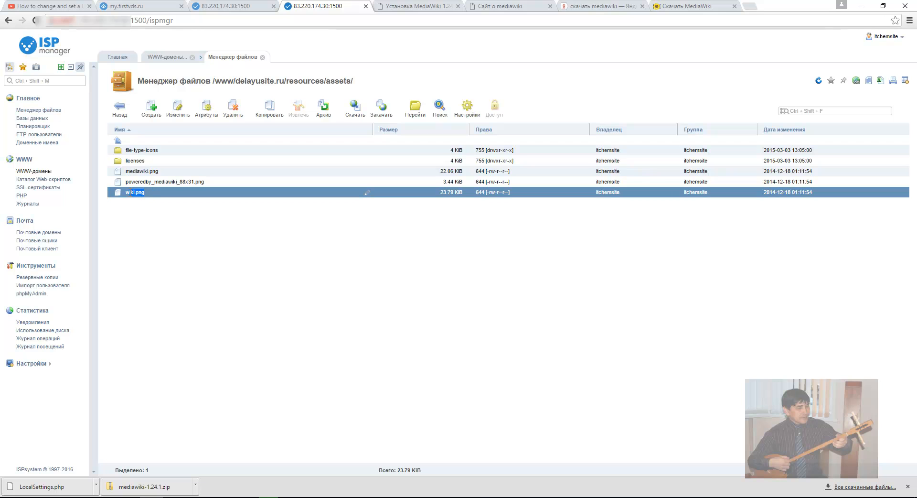
drag(128, 192, 155, 196)
click(155, 195)
Step: Switch to the Downloads folder in File Explorer, view the buben.png image and close the viewer
click(106, 497)
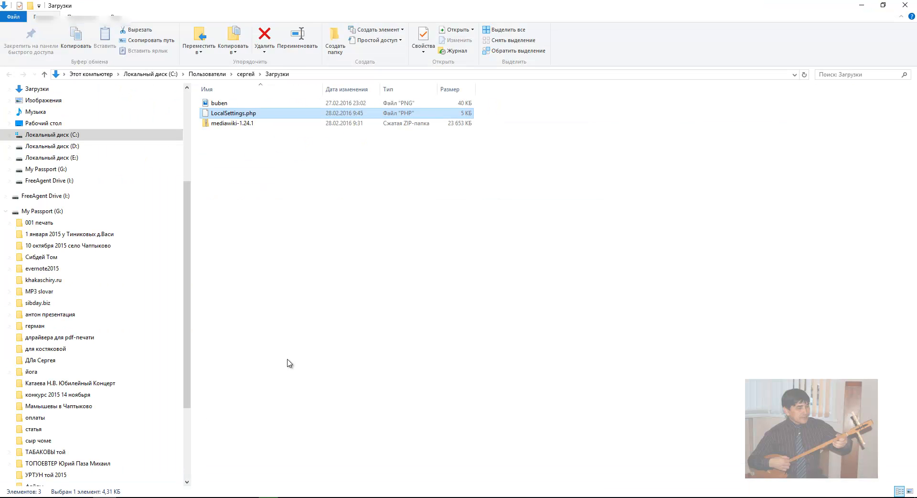
click(319, 265)
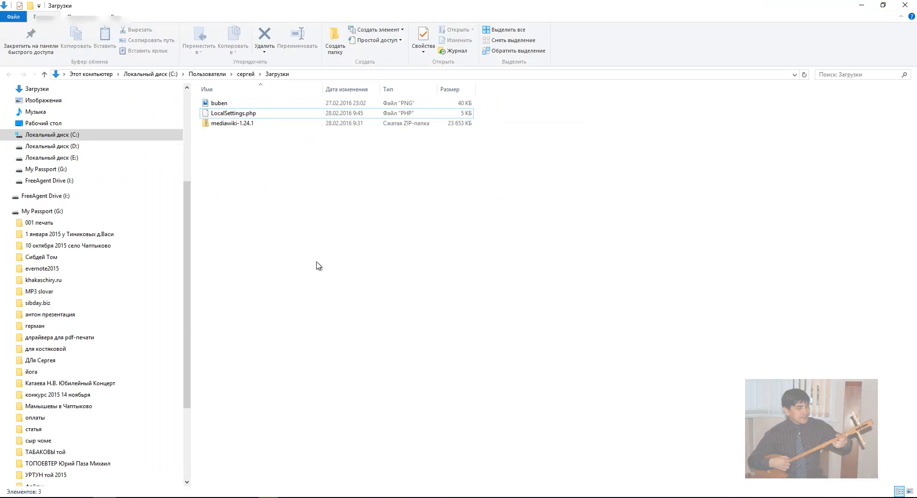
double_click(246, 104)
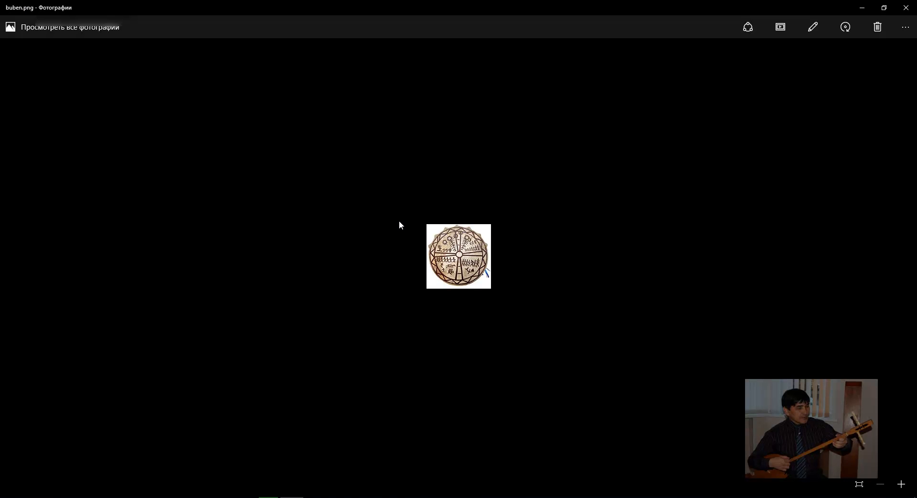
click(901, 9)
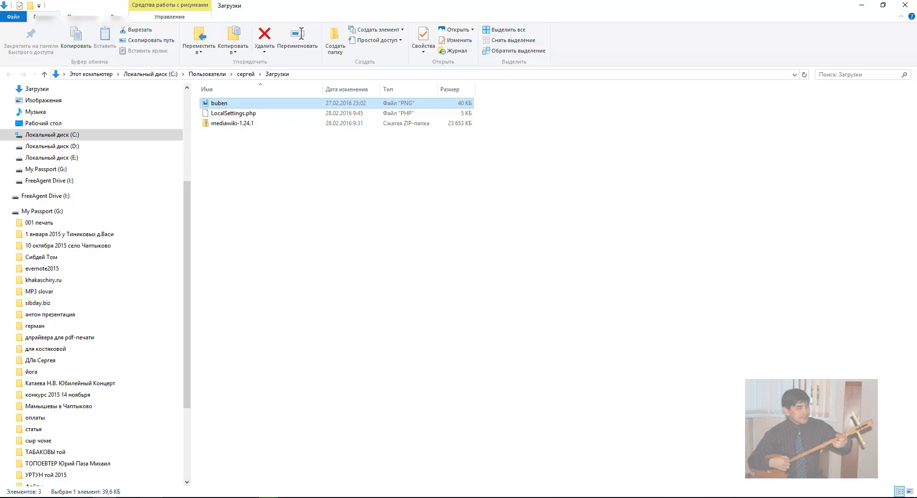
Step: Return to the LocalSettings.php editor in the browser, change the image file in the $wgLogo path to buben.png and save
click(151, 497)
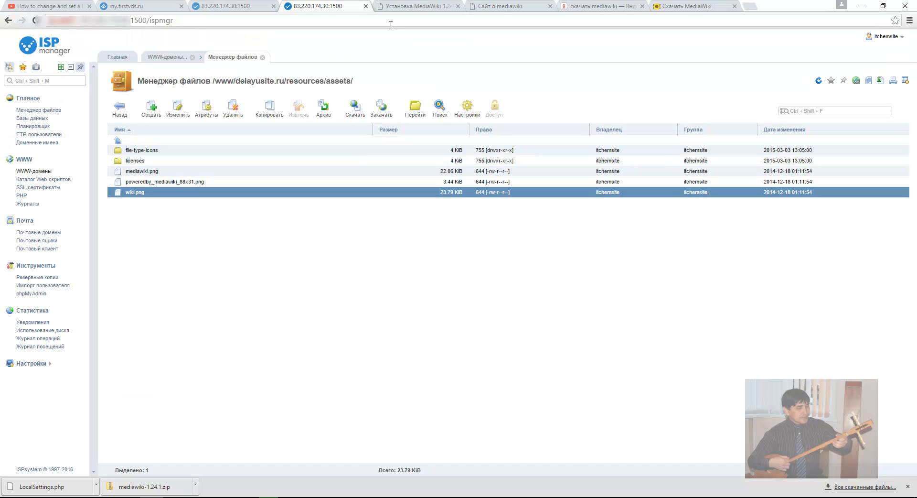
click(409, 9)
click(276, 10)
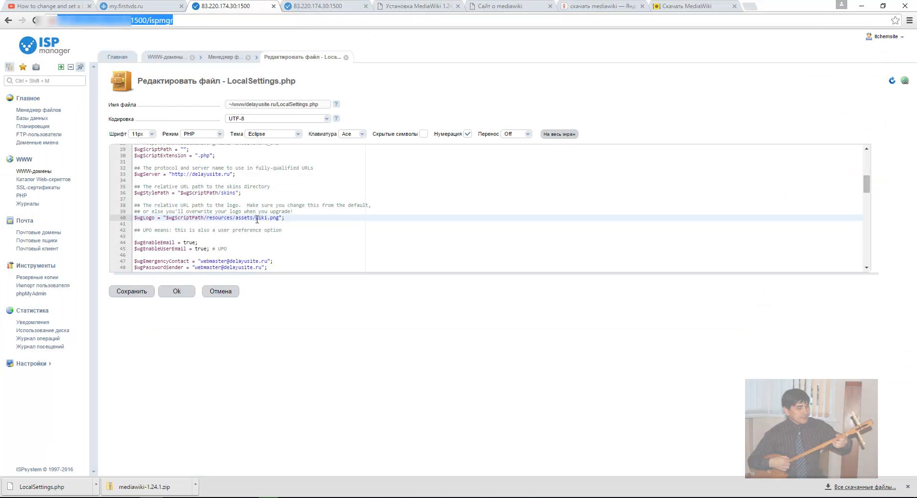
click(257, 218)
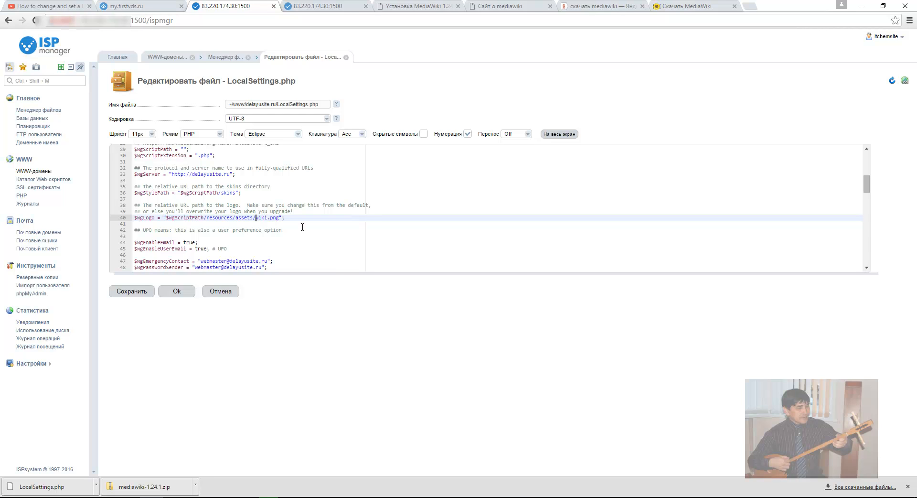
text(buben)
key(Delete)
key(Delete)
key(Delete)
key(Delete)
click(128, 293)
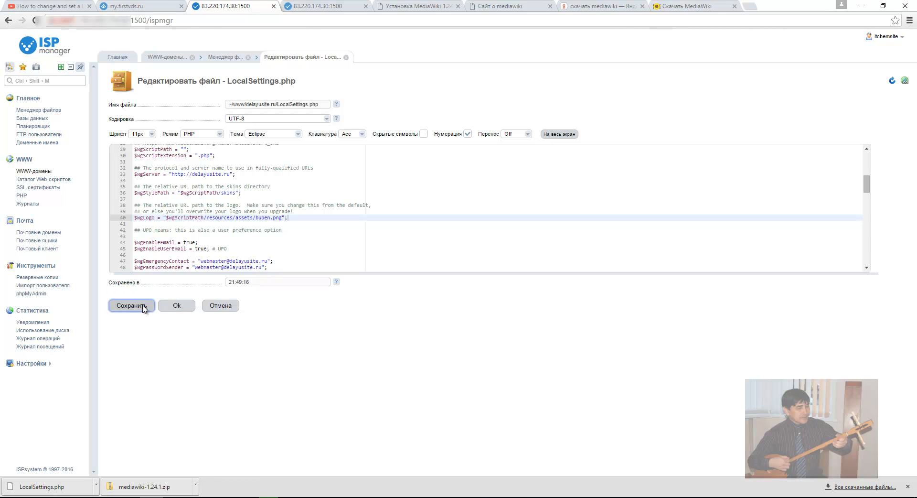
Step: Upload buben.png from the local Downloads folder to resources/assets in the other ISPmanager tab and select the uploaded file
click(319, 9)
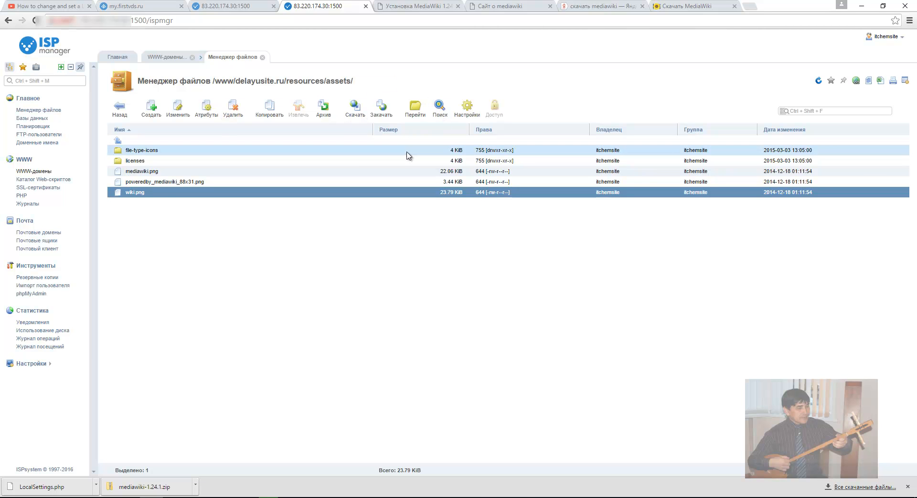
click(386, 114)
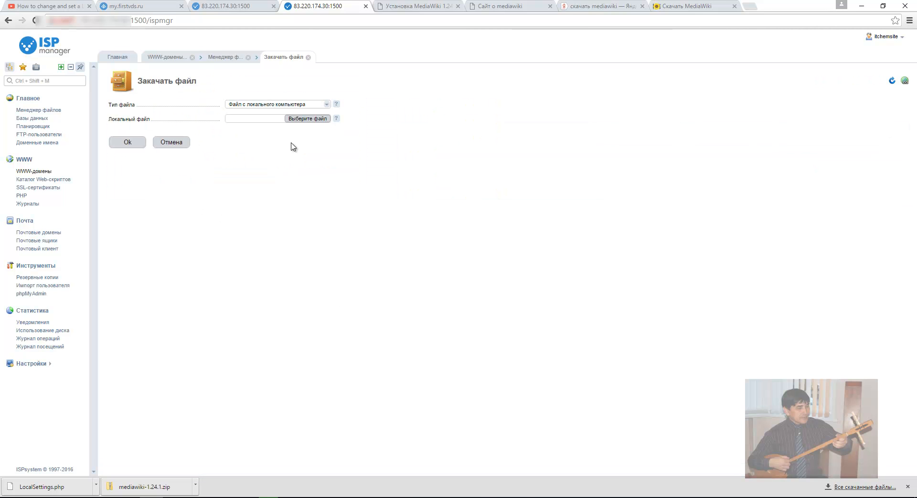
click(310, 119)
click(289, 96)
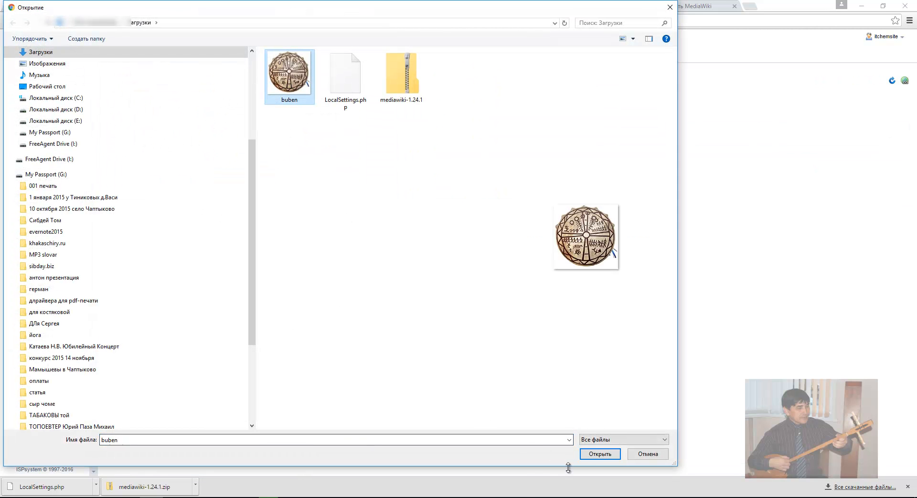
click(600, 453)
click(127, 142)
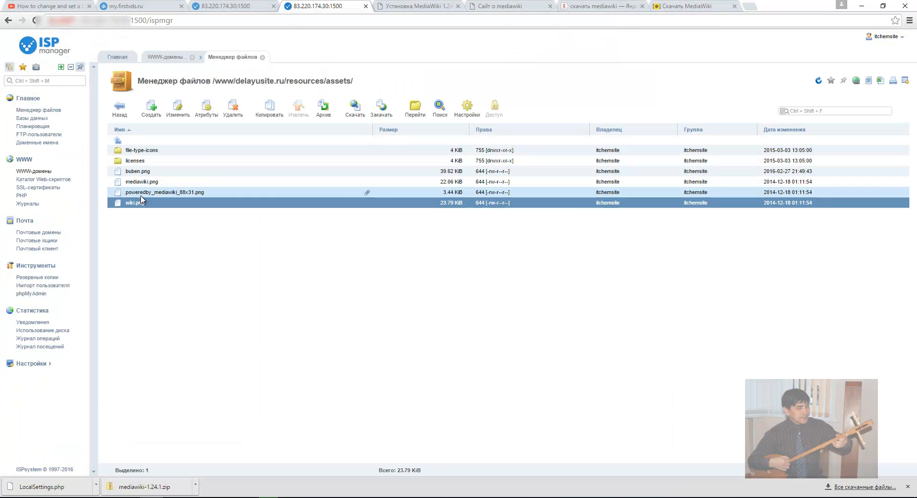
click(173, 172)
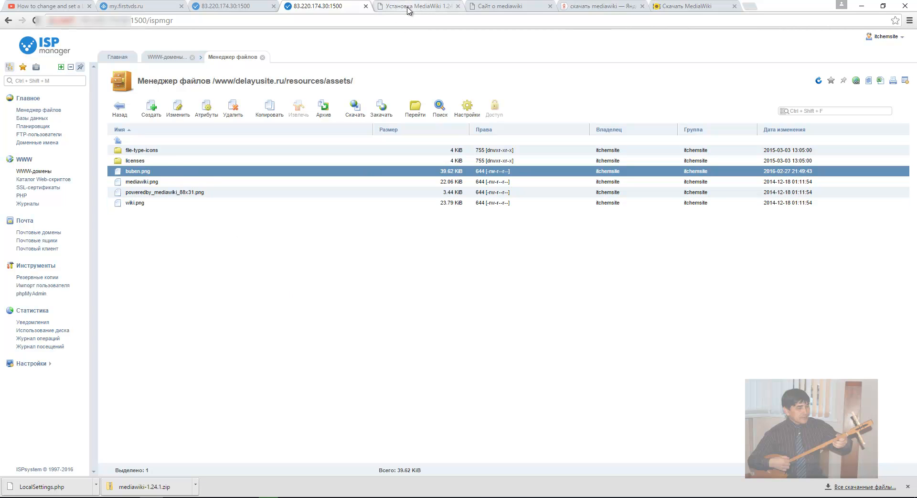
Step: Go to the wiki's main page and reload it to check the logo
click(500, 7)
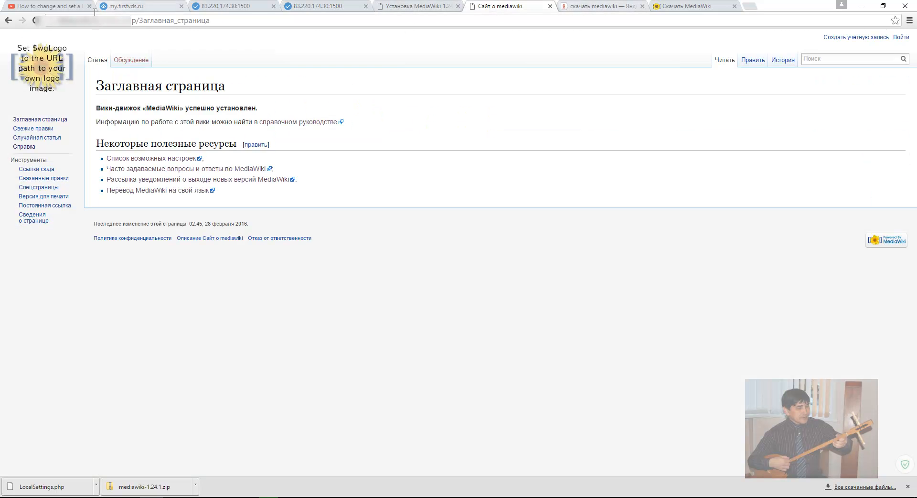
click(35, 20)
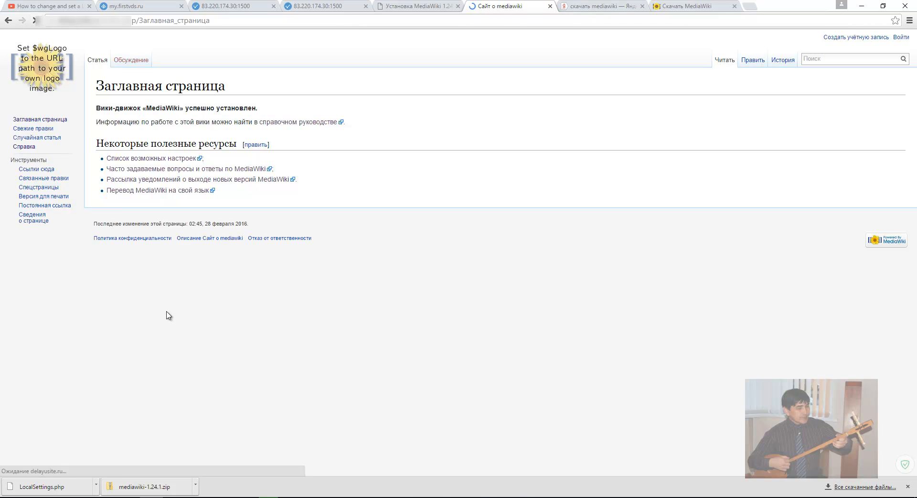